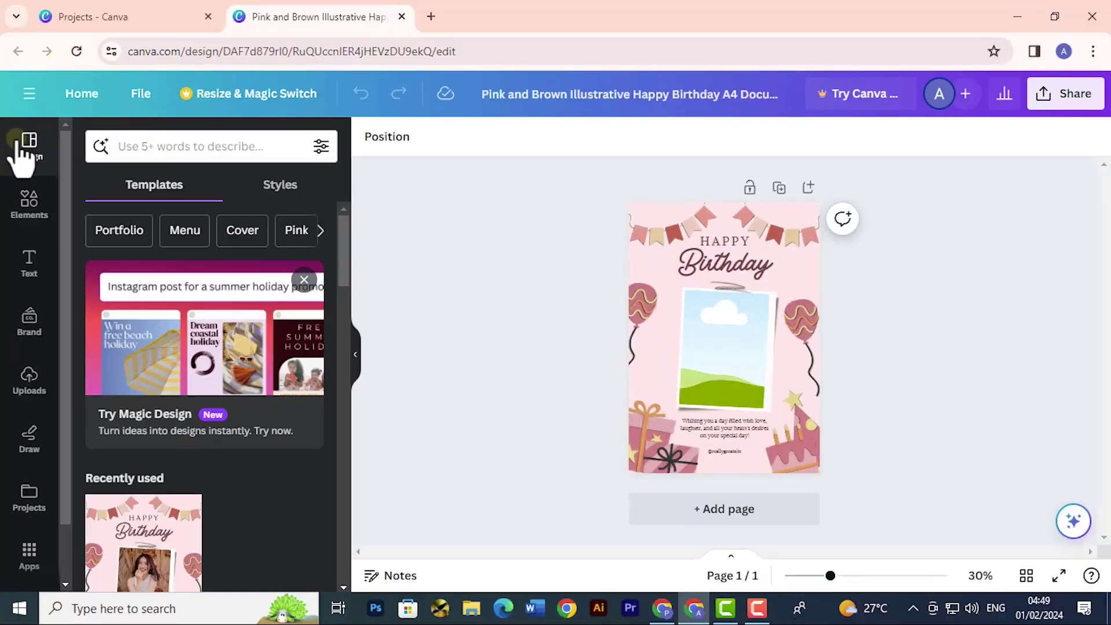
# Leave the template listings and return to Canva's home page with its design suggestions.
pyautogui.click(39, 170)
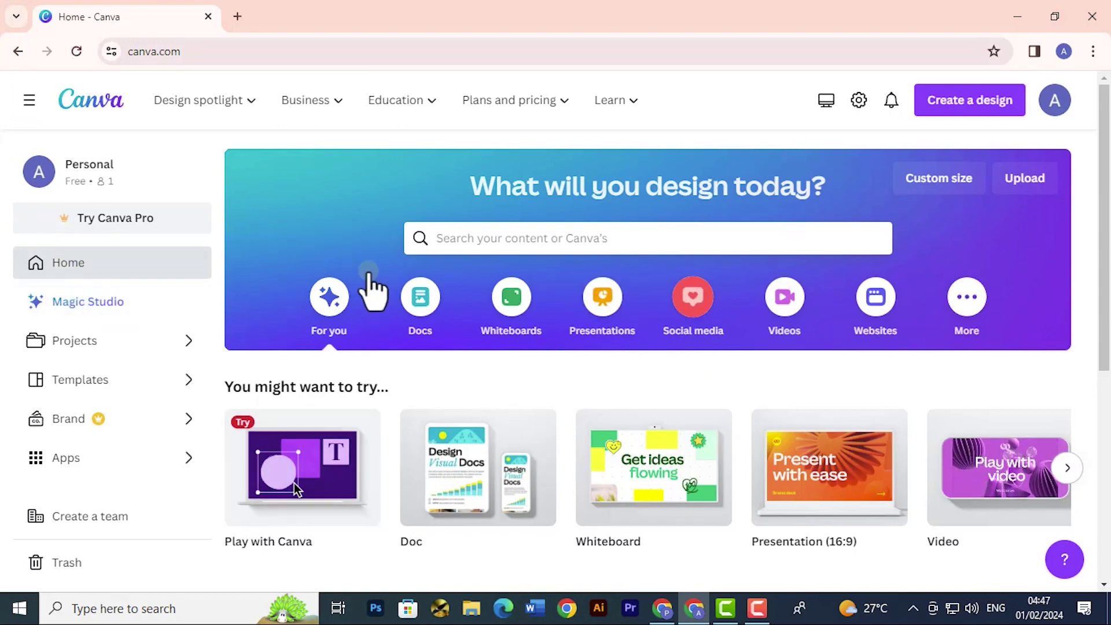
pyautogui.click(77, 252)
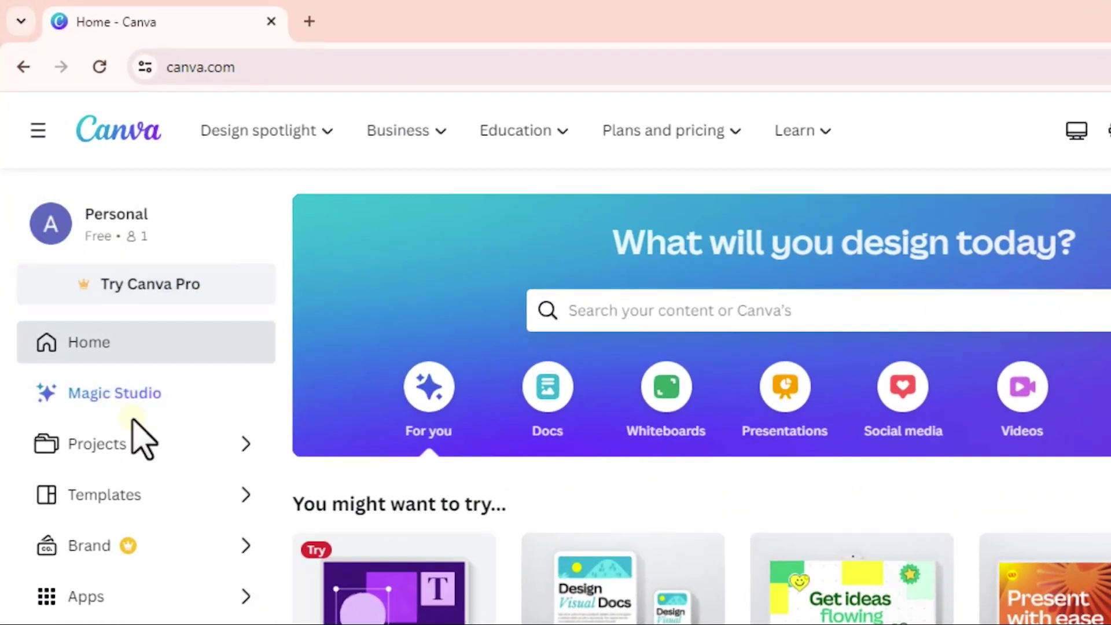
pyautogui.scroll(-2, 121, 444)
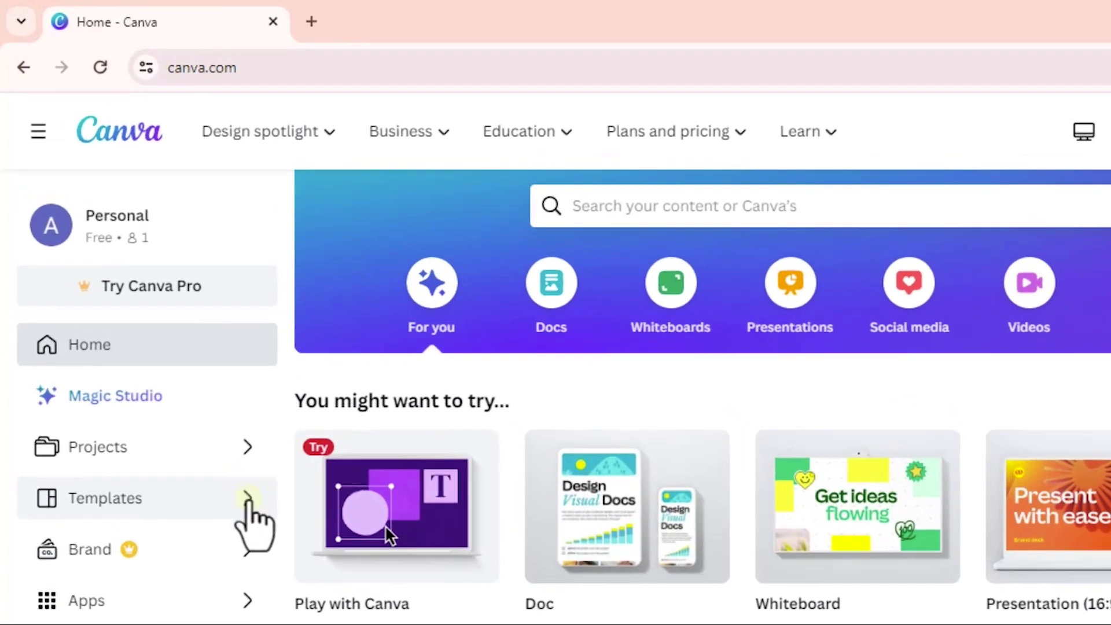
# Open the Templates gallery and browse its Presentations and Social media formats.
pyautogui.click(249, 500)
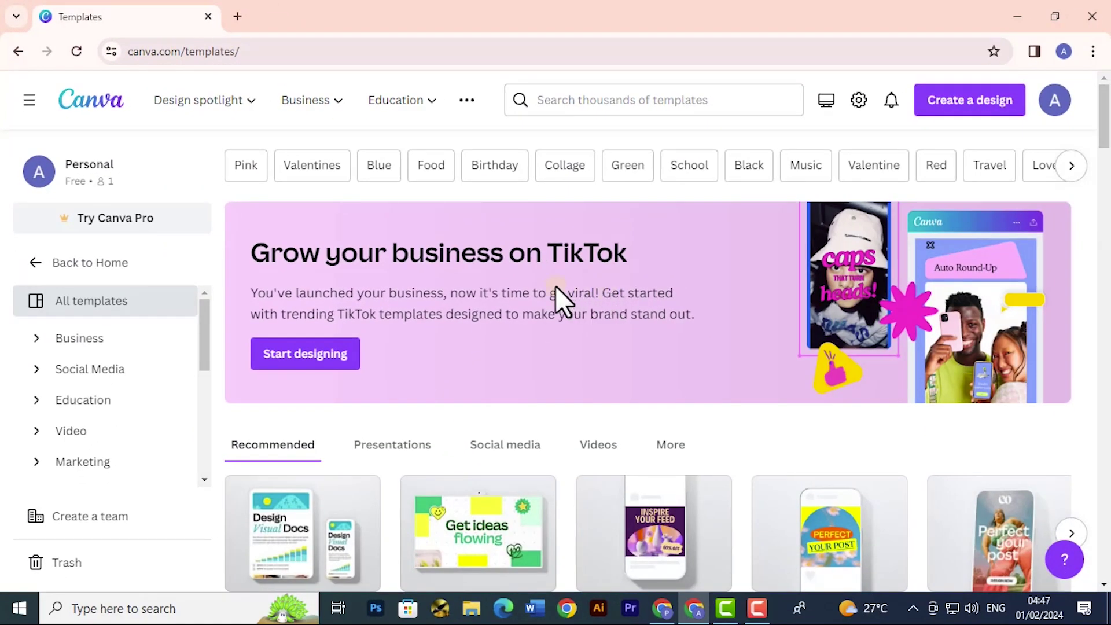
pyautogui.scroll(-1, 555, 295)
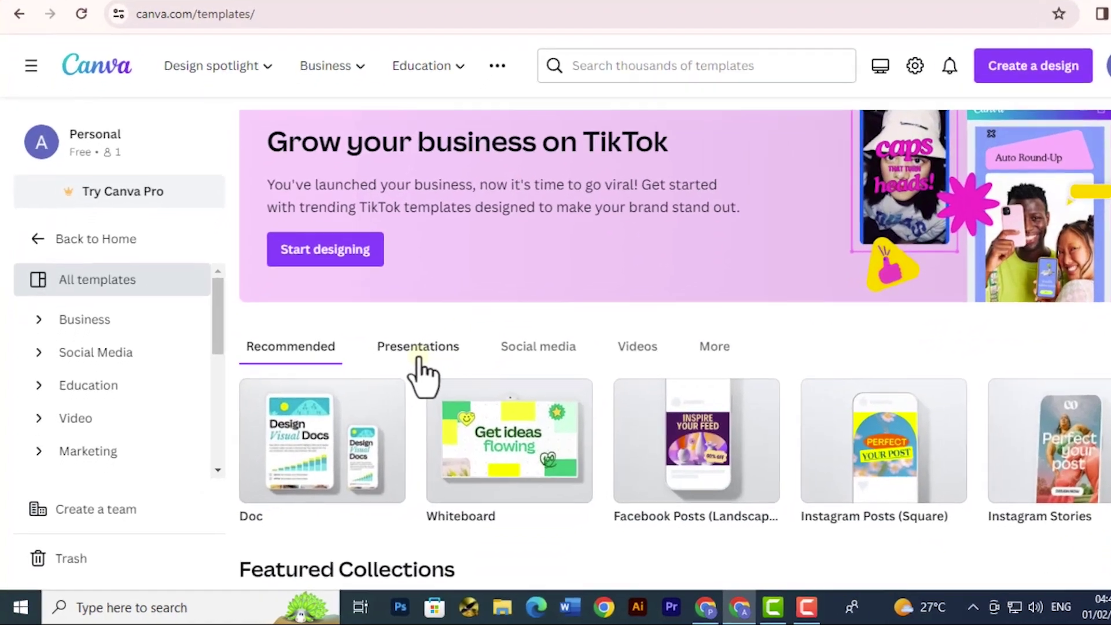
pyautogui.click(393, 365)
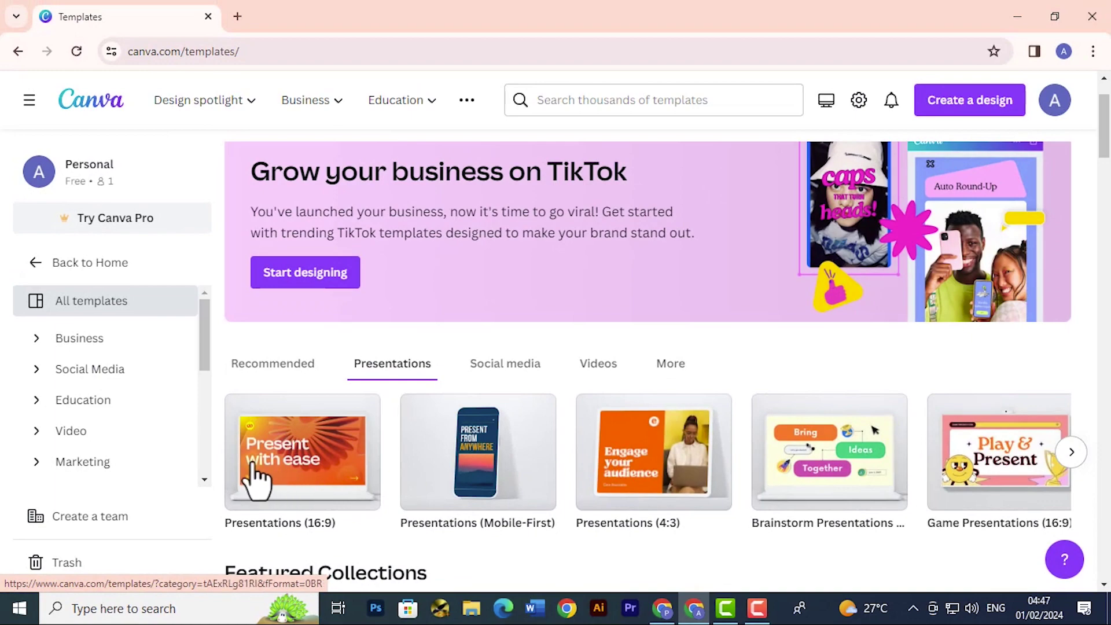
pyautogui.click(512, 369)
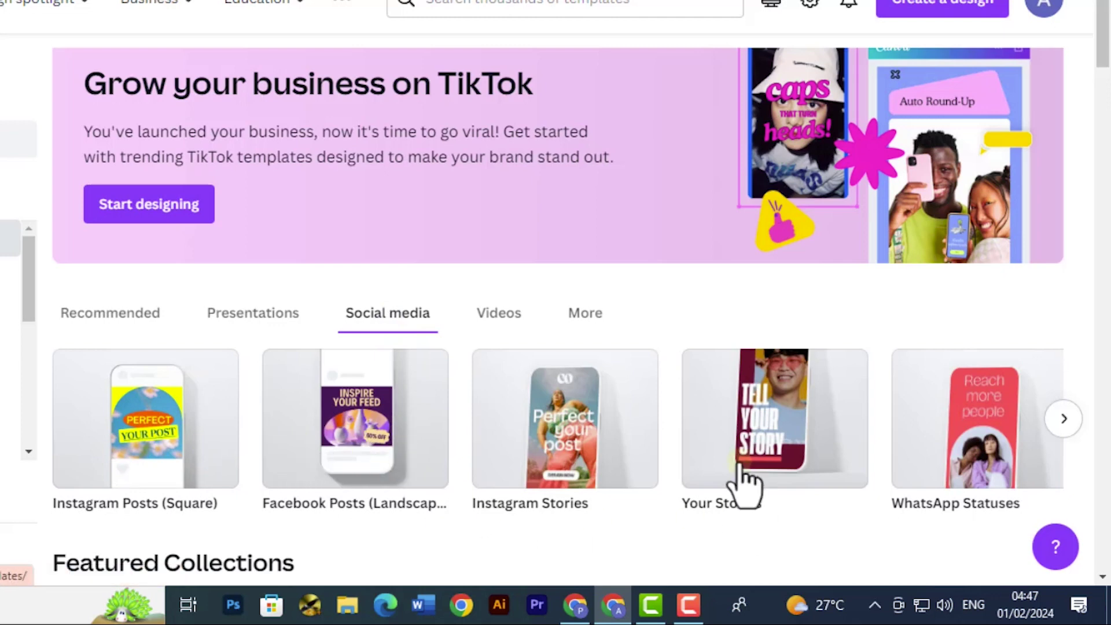
pyautogui.scroll(-2, 1036, 432)
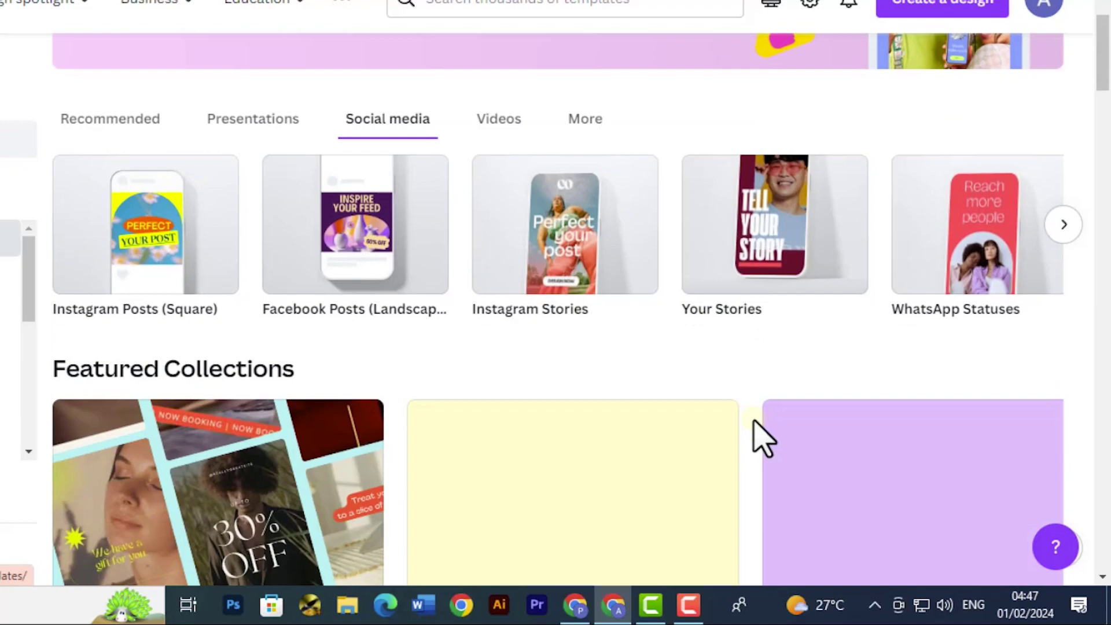
pyautogui.scroll(-2, 760, 437)
pyautogui.scroll(-2, 725, 404)
pyautogui.scroll(-2, 249, 306)
pyautogui.scroll(-4, 787, 348)
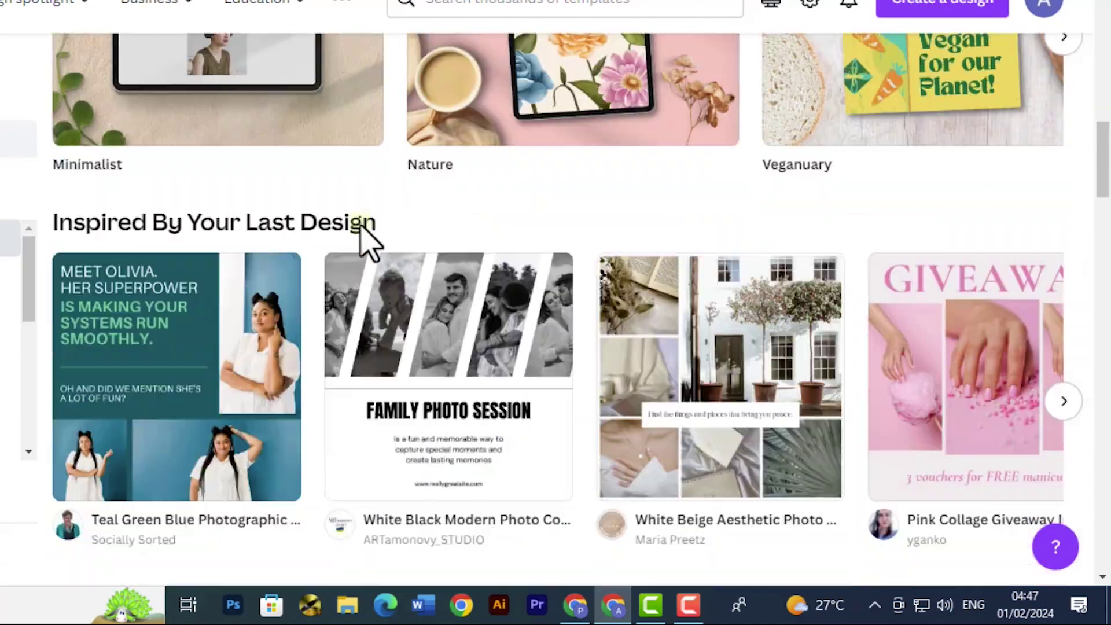
pyautogui.scroll(-1, 367, 241)
pyautogui.scroll(-5, 638, 204)
pyautogui.scroll(-2, 640, 211)
pyautogui.scroll(-6, 311, 360)
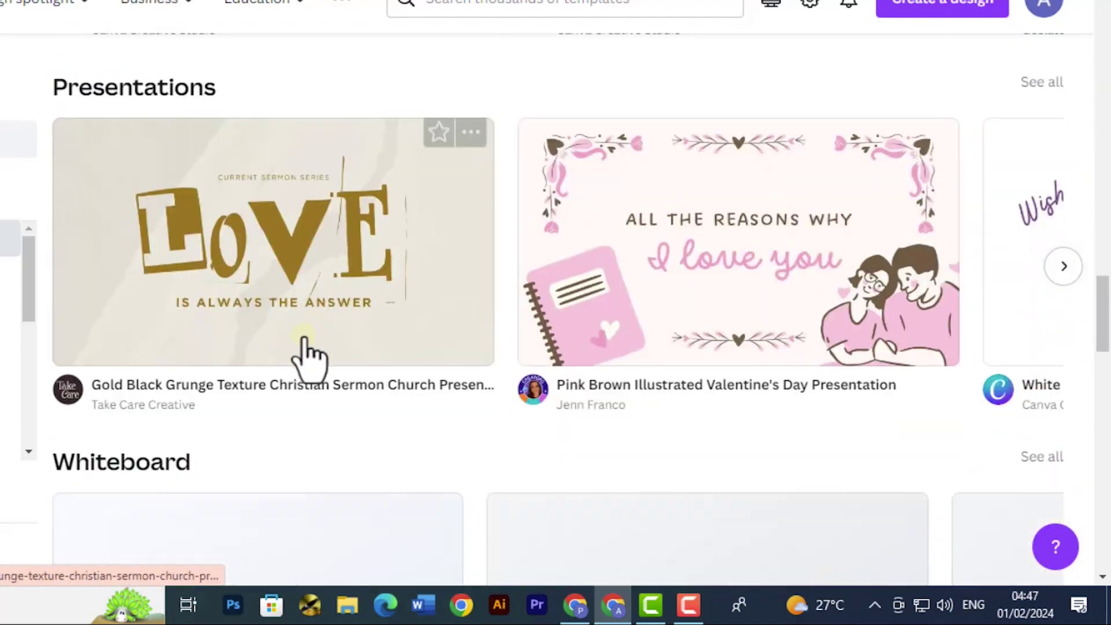
pyautogui.scroll(-3, 310, 355)
pyautogui.scroll(-2, 310, 353)
pyautogui.scroll(-4, 309, 352)
pyautogui.scroll(-3, 310, 352)
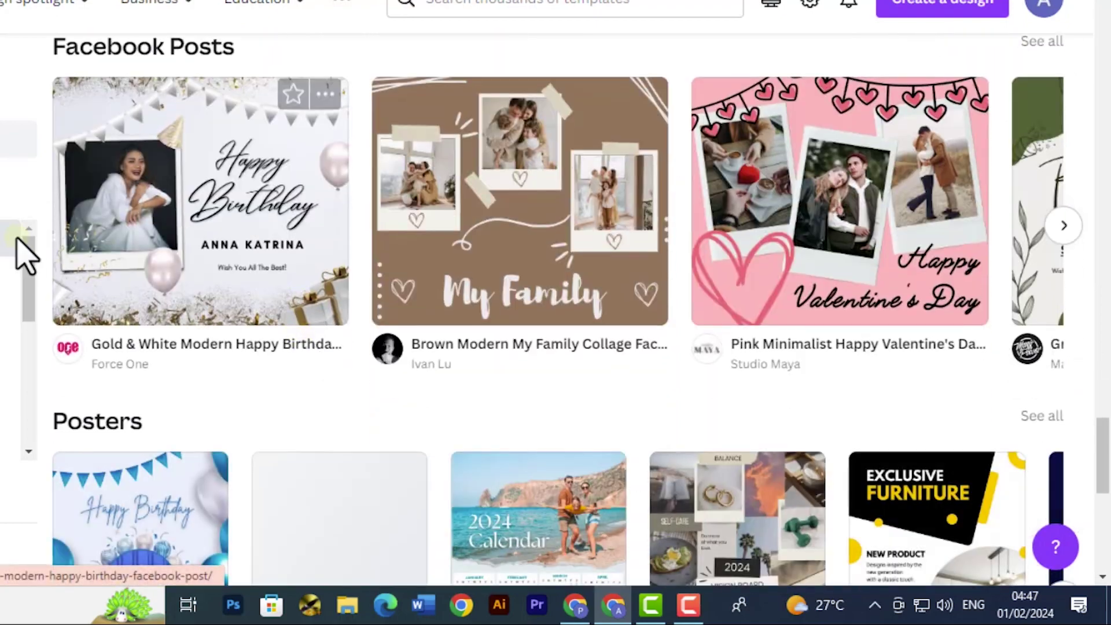
pyautogui.scroll(-3, 216, 136)
pyautogui.scroll(-3, 183, 208)
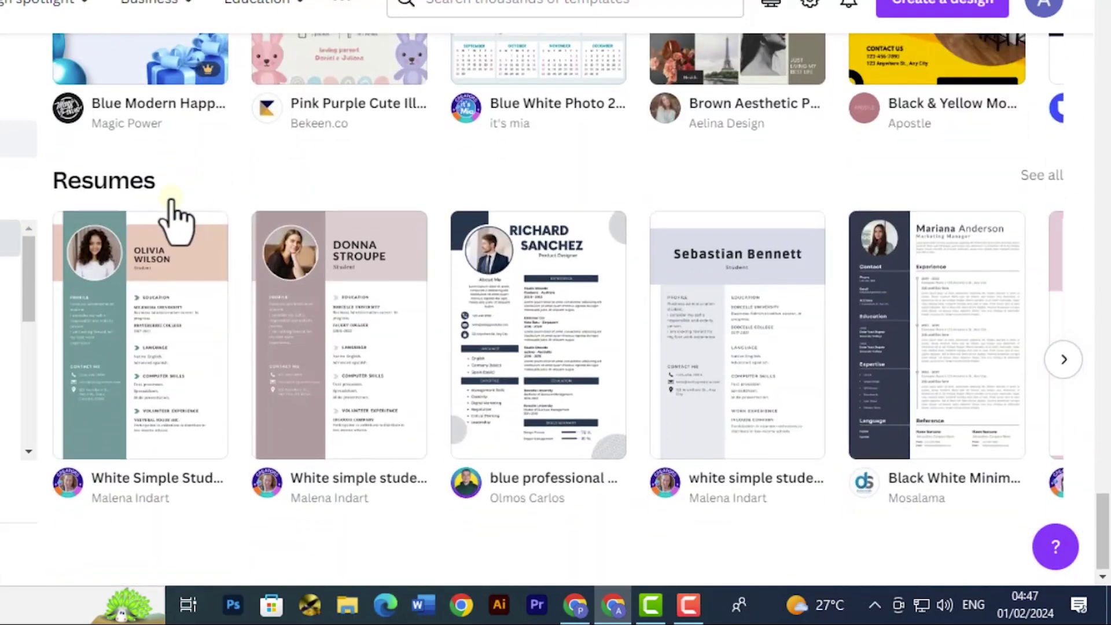
pyautogui.scroll(-2, 194, 228)
pyautogui.scroll(-5, 87, 194)
pyautogui.scroll(-1, 191, 261)
pyautogui.scroll(-2, 260, 226)
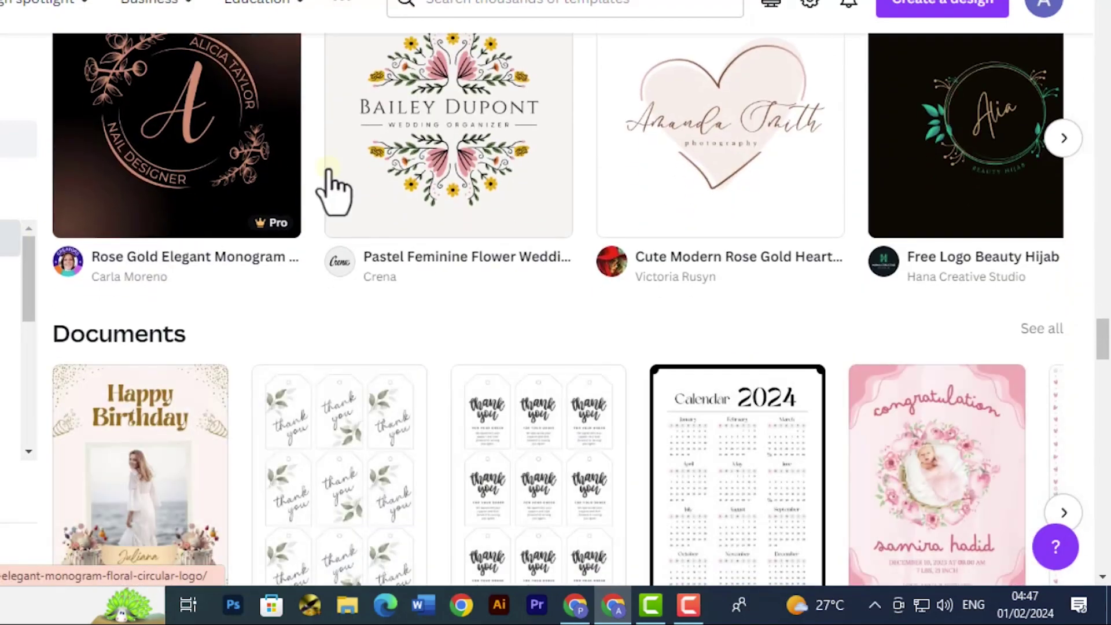
pyautogui.scroll(-2, 435, 187)
pyautogui.scroll(-3, 443, 157)
pyautogui.scroll(-3, 417, 160)
pyautogui.scroll(-2, 99, 367)
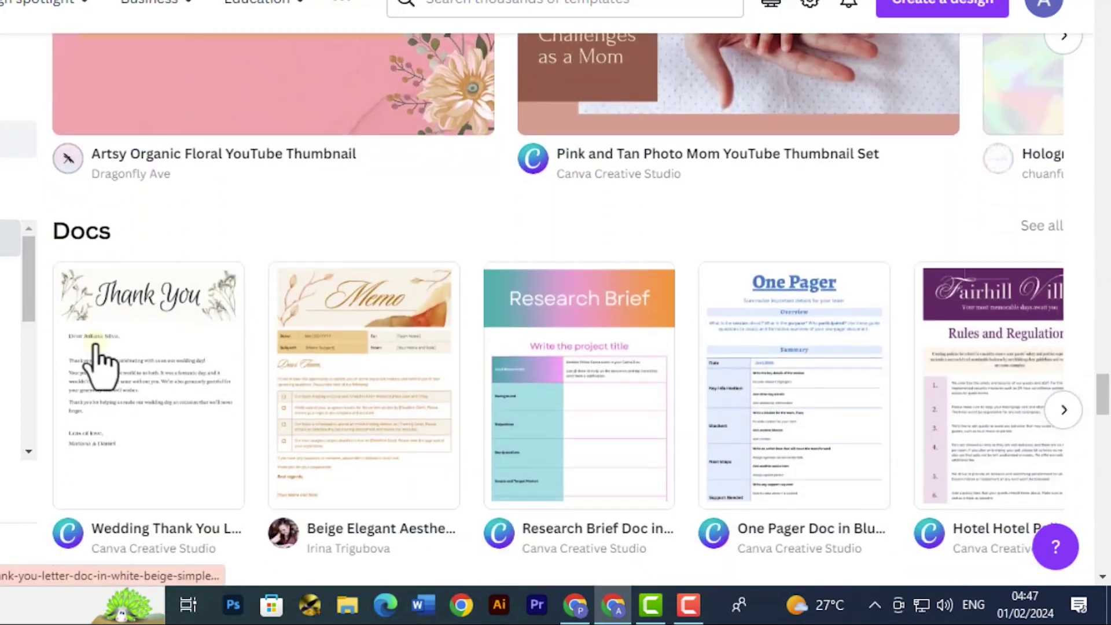
pyautogui.scroll(-2, 408, 218)
pyautogui.scroll(-1, 209, 153)
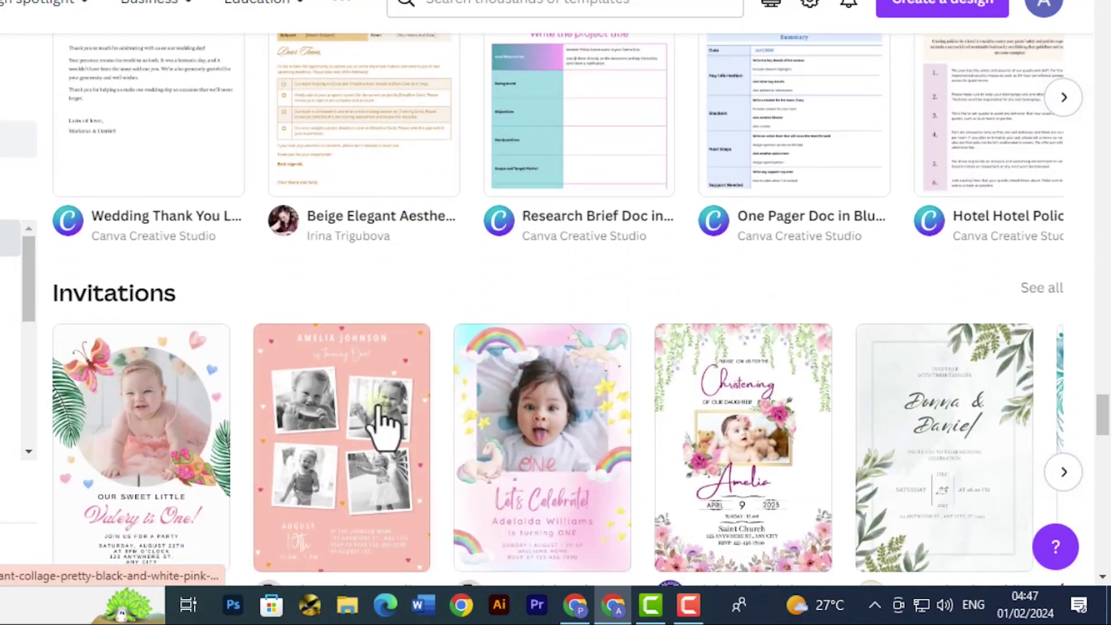
pyautogui.scroll(-2, 287, 390)
pyautogui.scroll(5, 391, 408)
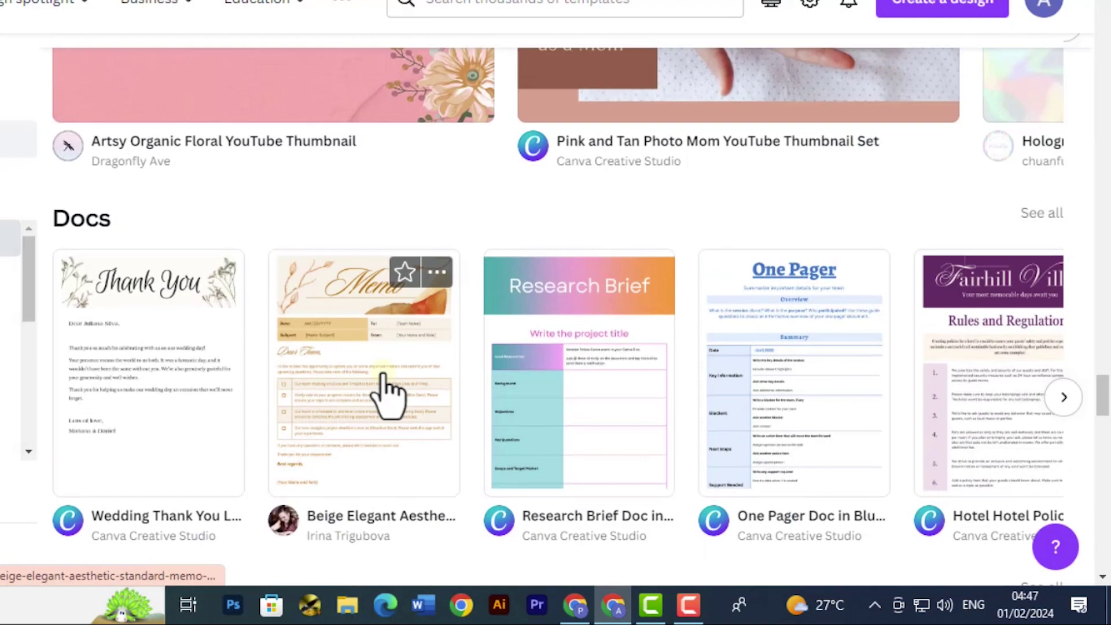
pyautogui.scroll(-3, 391, 396)
pyautogui.scroll(-3, 391, 395)
pyautogui.scroll(-3, 391, 396)
pyautogui.scroll(-3, 390, 395)
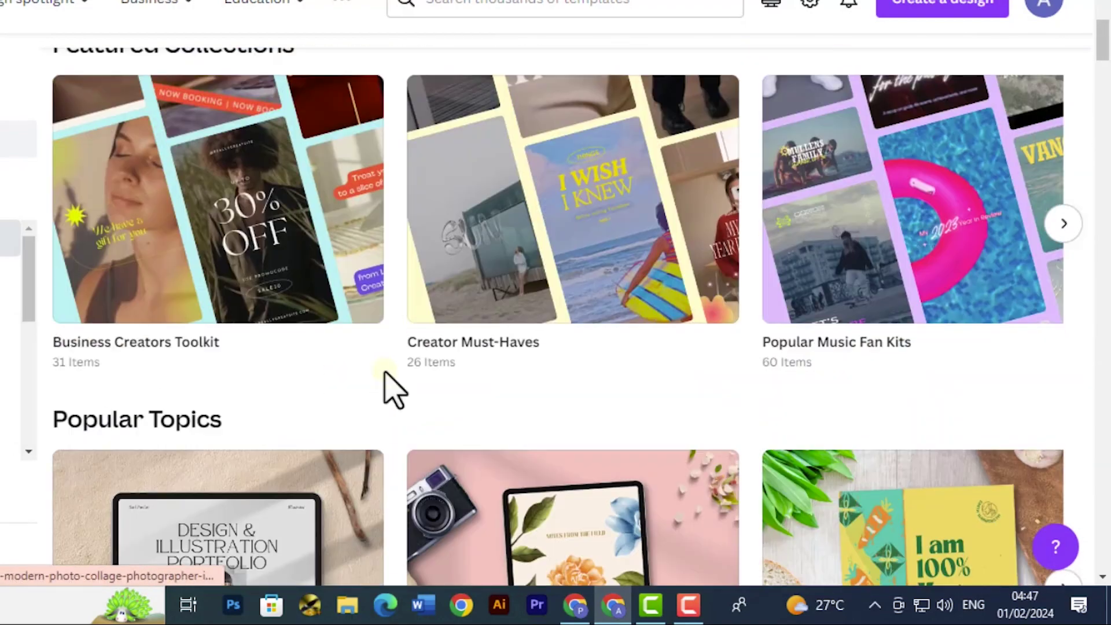
pyautogui.scroll(5, 391, 393)
# Show the Videos category listing Facebook Videos, YouTube Videos and Video Messages.
pyautogui.click(499, 416)
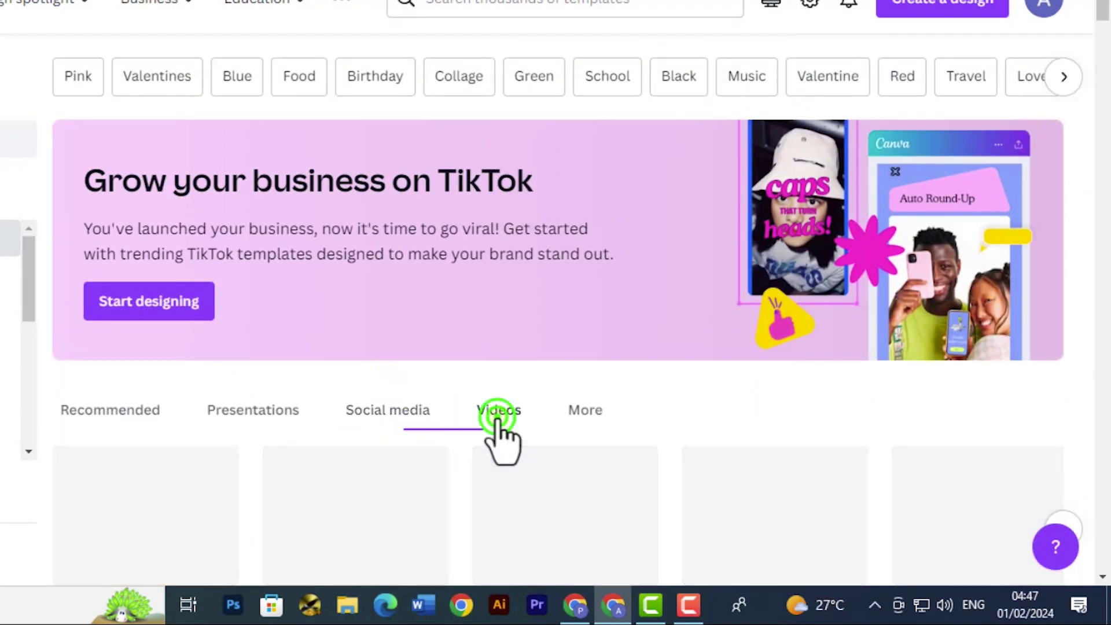
pyautogui.scroll(-2, 499, 425)
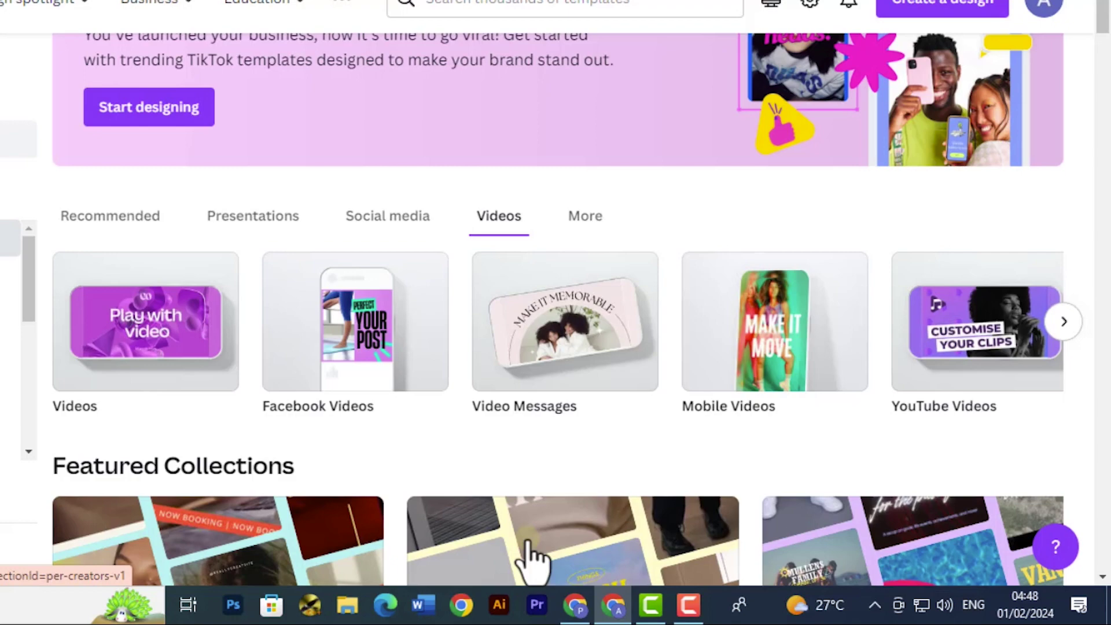
pyautogui.scroll(-1, 532, 557)
pyautogui.scroll(-2, 521, 516)
pyautogui.scroll(-2, 373, 340)
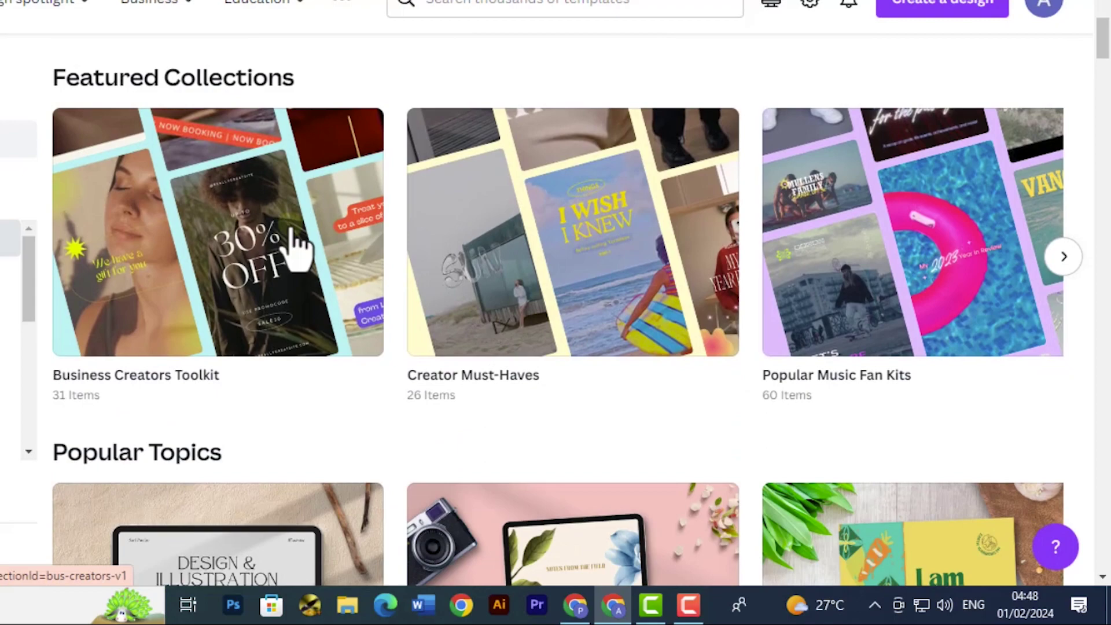
pyautogui.scroll(-3, 200, 334)
pyautogui.scroll(-2, 162, 364)
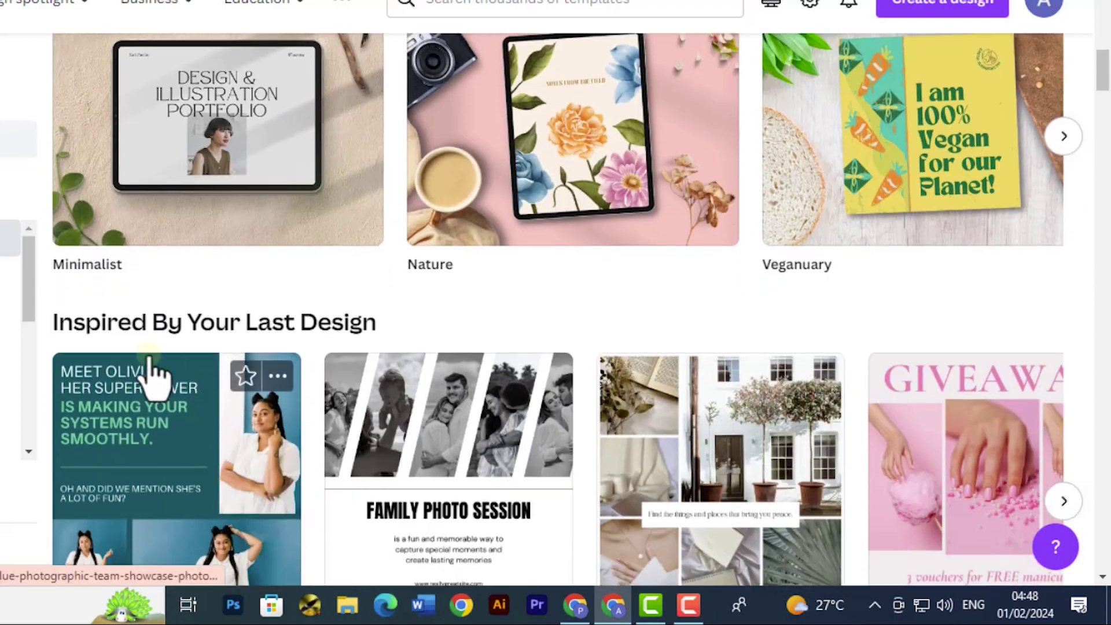
pyautogui.scroll(-3, 380, 363)
pyautogui.scroll(-3, 380, 286)
pyautogui.scroll(-3, 217, 204)
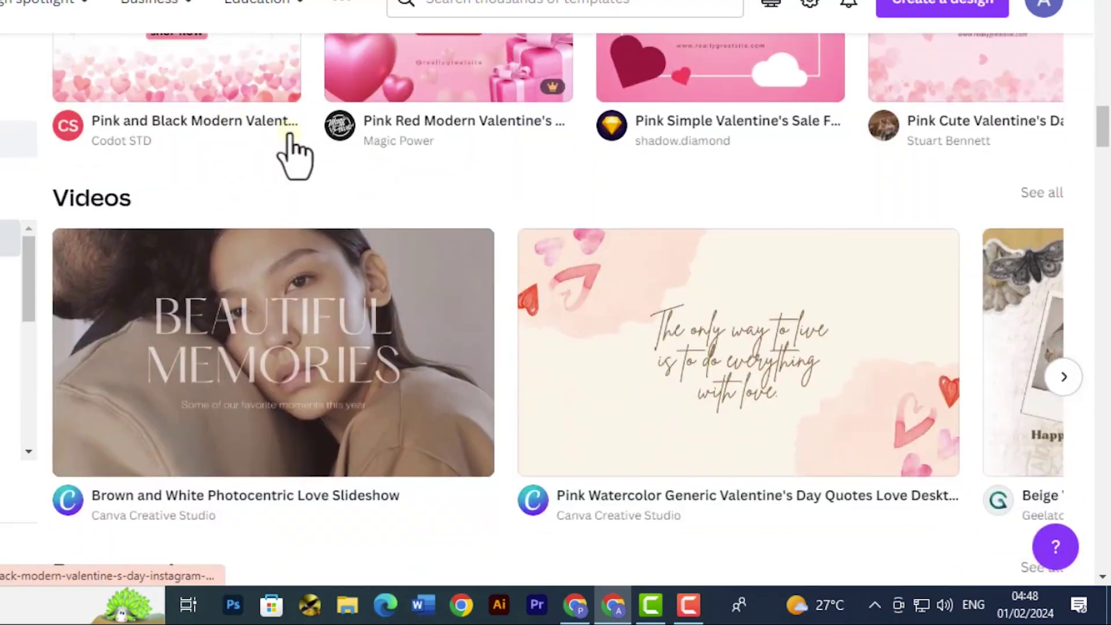
pyautogui.scroll(-2, 299, 310)
pyautogui.scroll(-3, 285, 269)
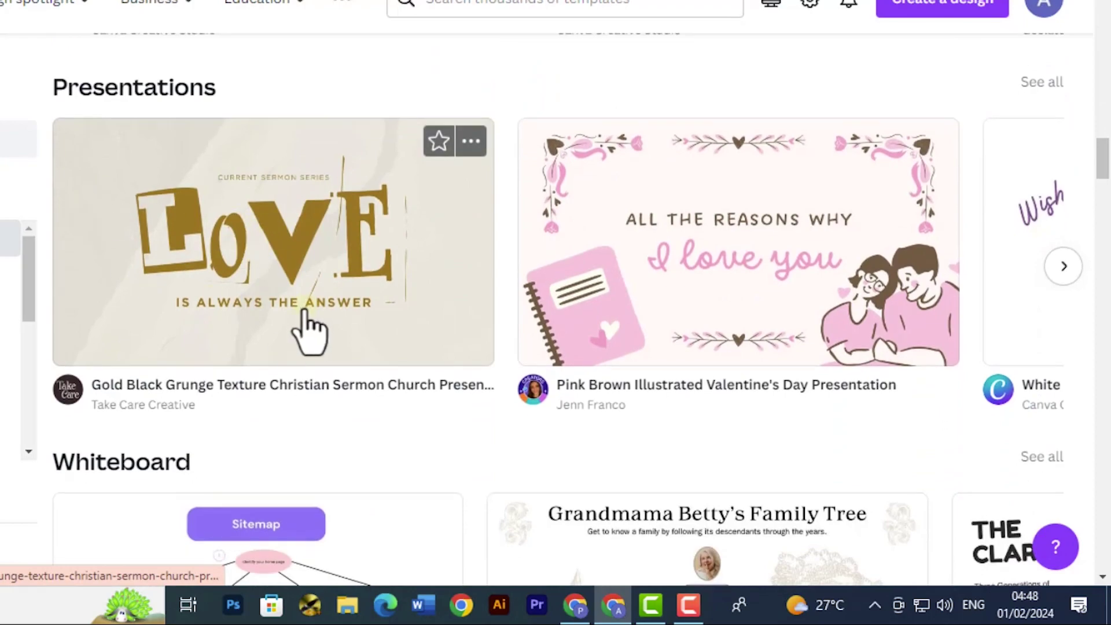
pyautogui.scroll(-6, 311, 330)
pyautogui.scroll(-4, 285, 311)
pyautogui.scroll(-1, 286, 310)
pyautogui.scroll(10, 291, 315)
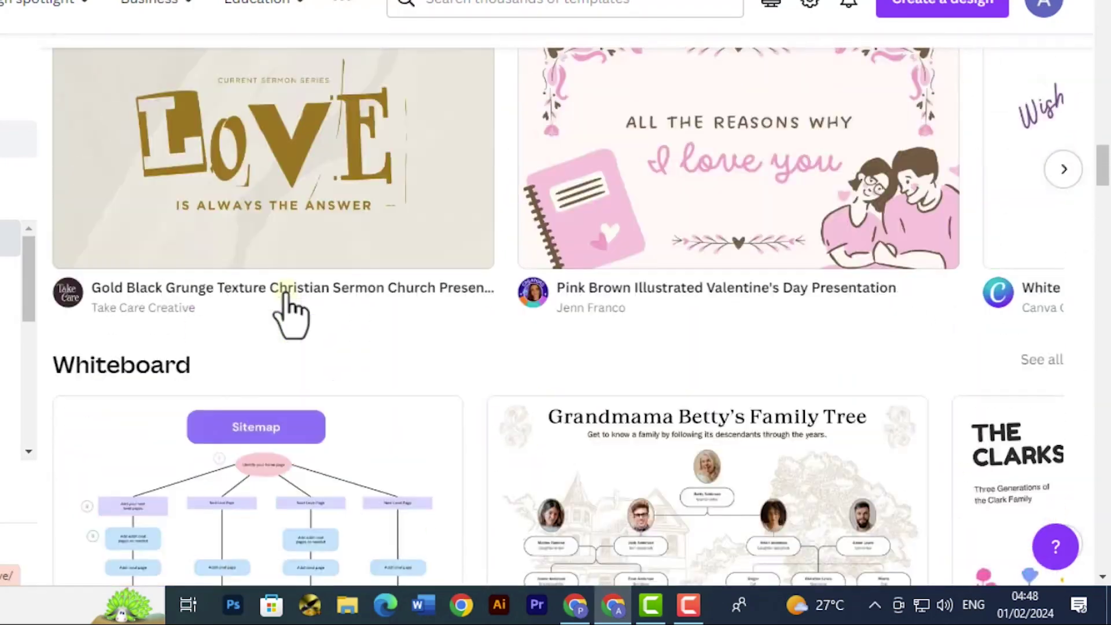
pyautogui.scroll(10, 291, 315)
pyautogui.scroll(5, 293, 309)
pyautogui.scroll(-2, 293, 310)
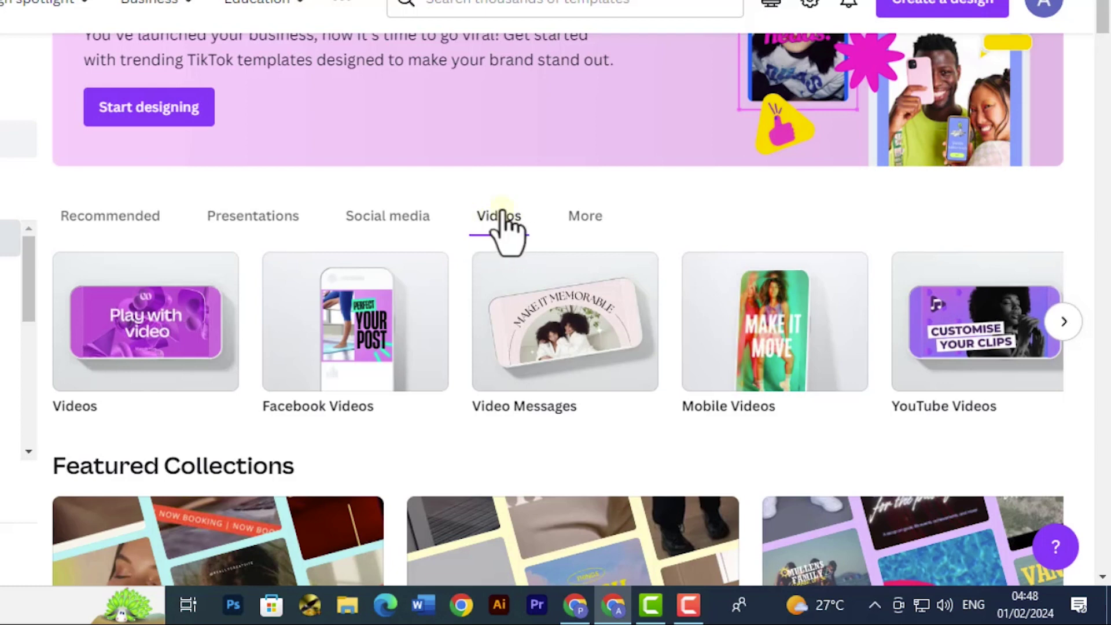
# Open the Facebook Videos collection of 1,482 templates and scroll through its grid.
pyautogui.click(380, 332)
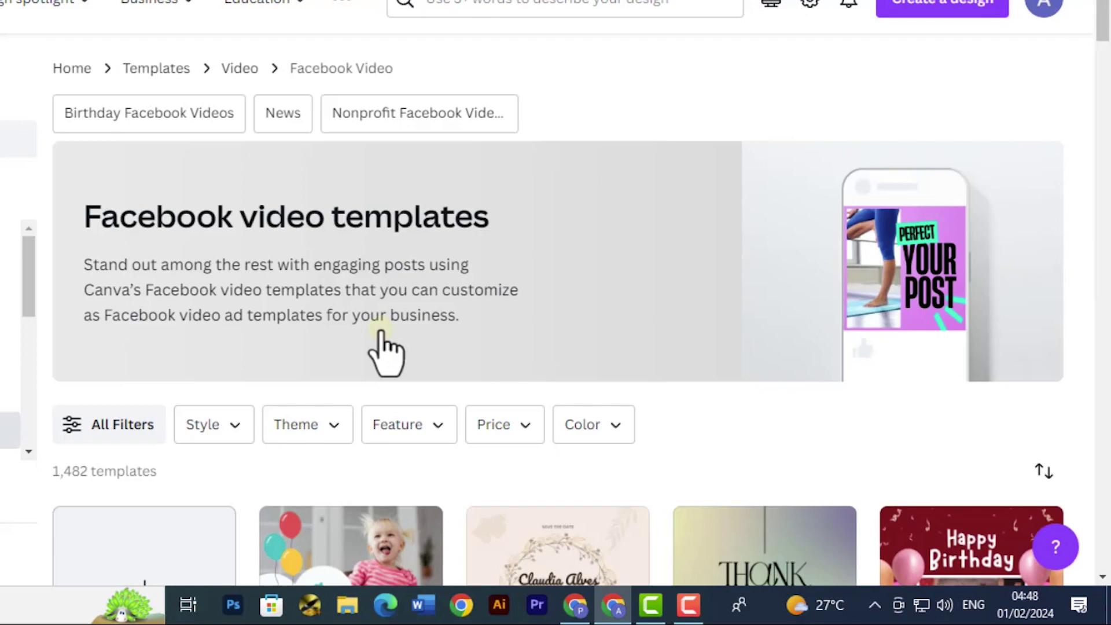
pyautogui.scroll(-3, 377, 339)
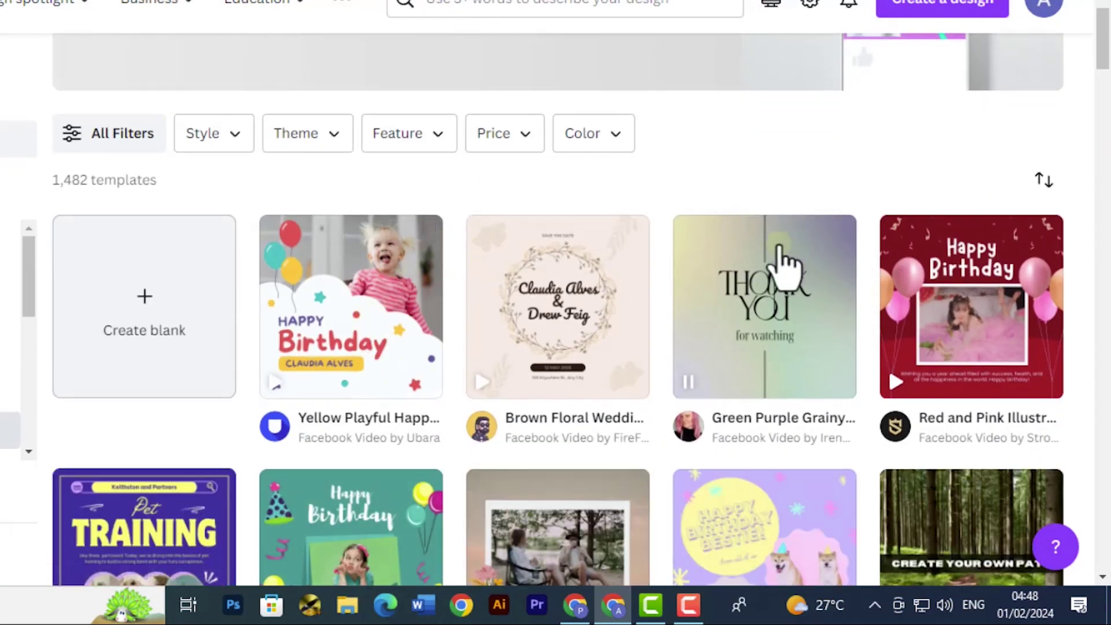
pyautogui.scroll(-2, 694, 278)
pyautogui.scroll(-1, 587, 299)
pyautogui.scroll(-2, 377, 260)
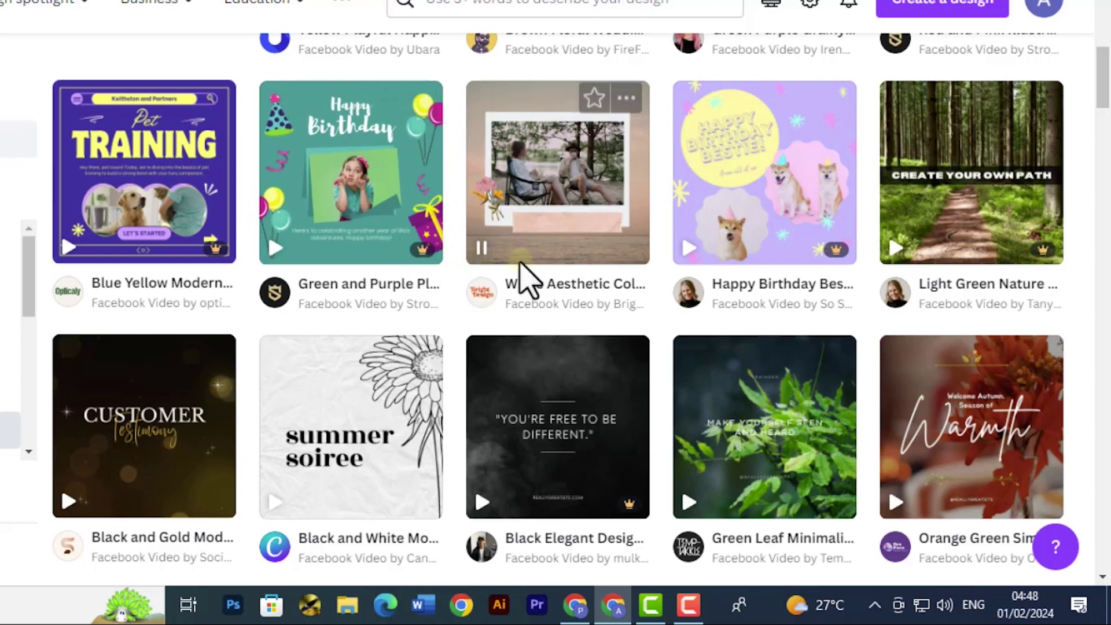
pyautogui.moveTo(558, 530)
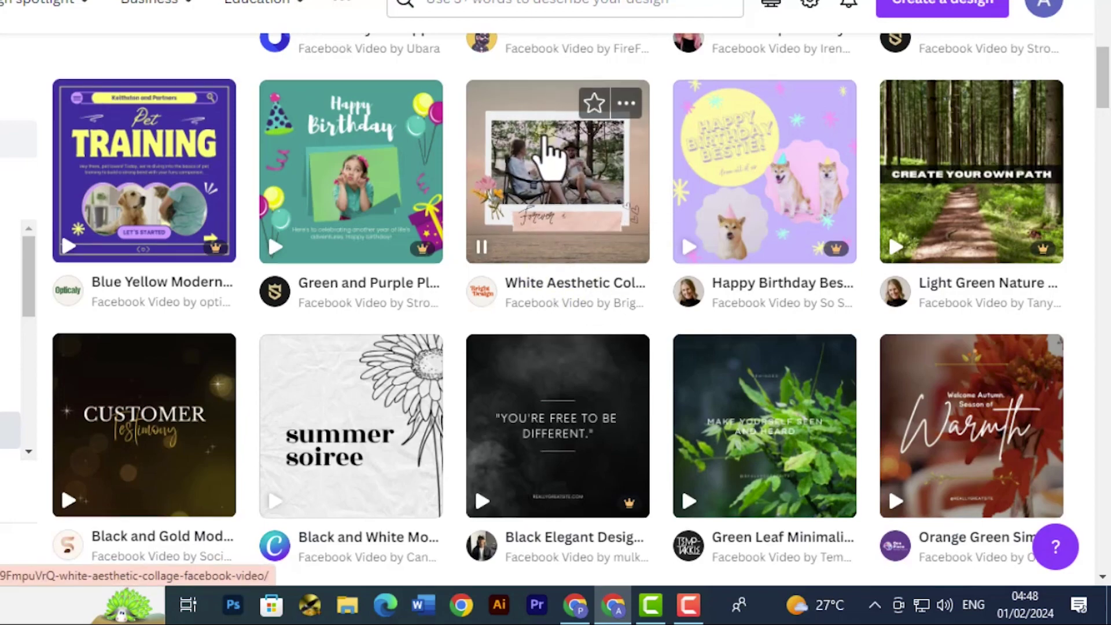
pyautogui.scroll(-5, 546, 162)
pyautogui.scroll(-3, 542, 154)
pyautogui.scroll(-5, 360, 162)
pyautogui.scroll(-5, 335, 234)
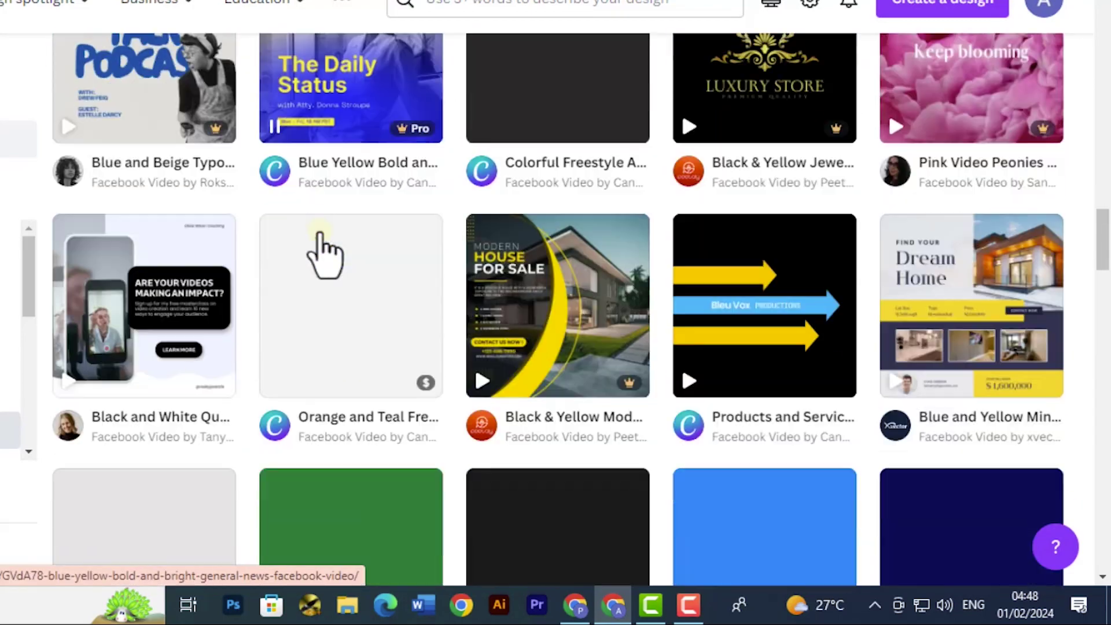
pyautogui.scroll(-3, 600, 286)
pyautogui.scroll(-2, 408, 365)
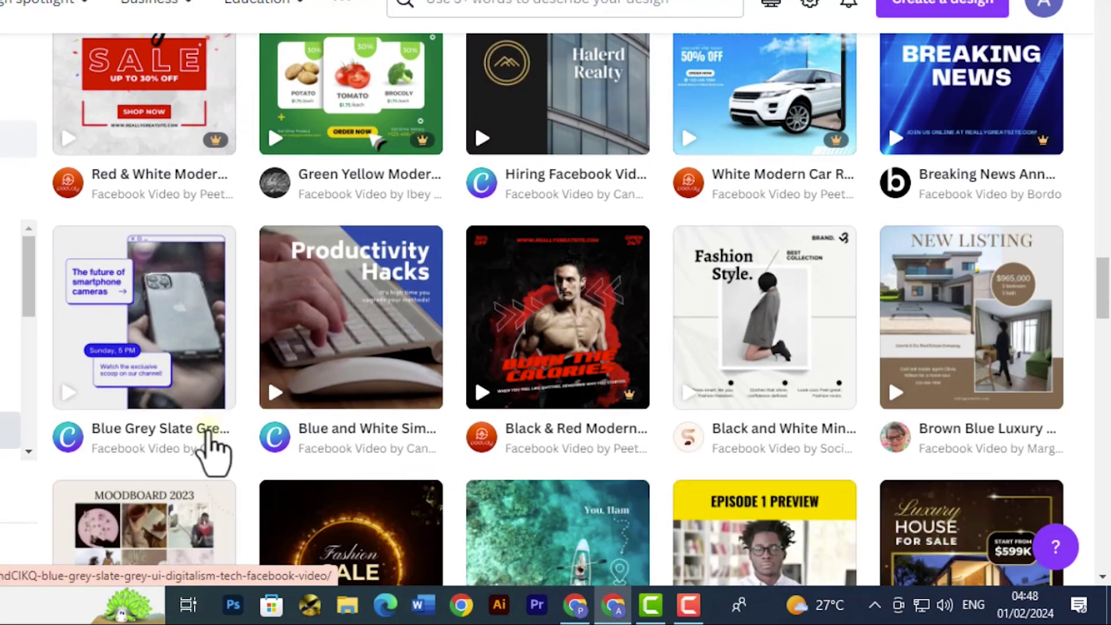
pyautogui.scroll(3, 455, 343)
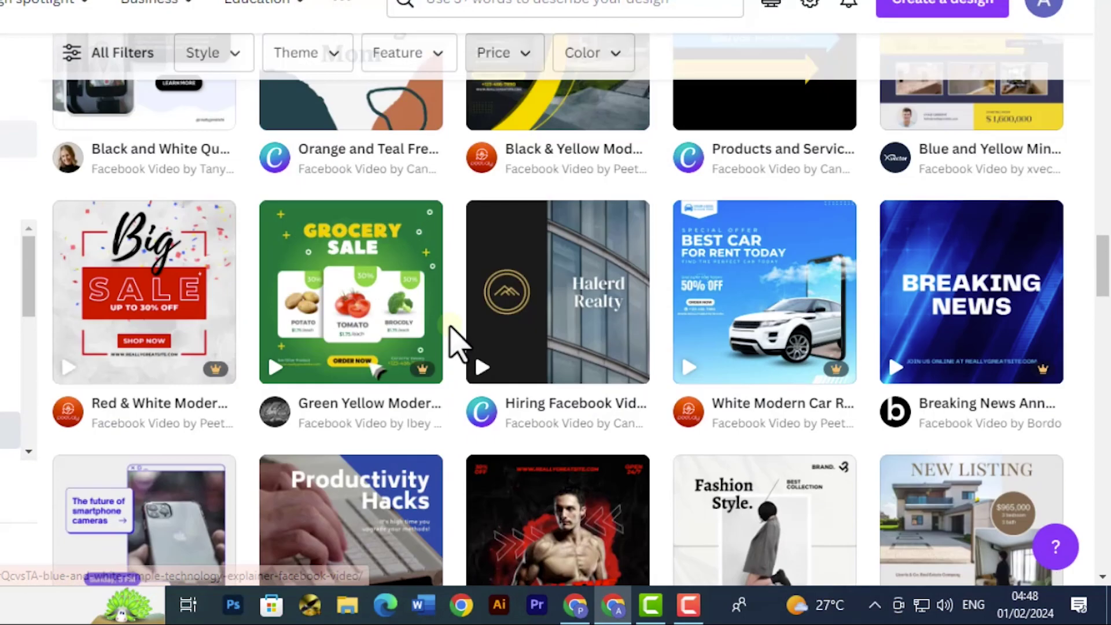
pyautogui.scroll(3, 456, 342)
pyautogui.scroll(3, 455, 342)
pyautogui.scroll(3, 455, 342)
pyautogui.scroll(3, 456, 343)
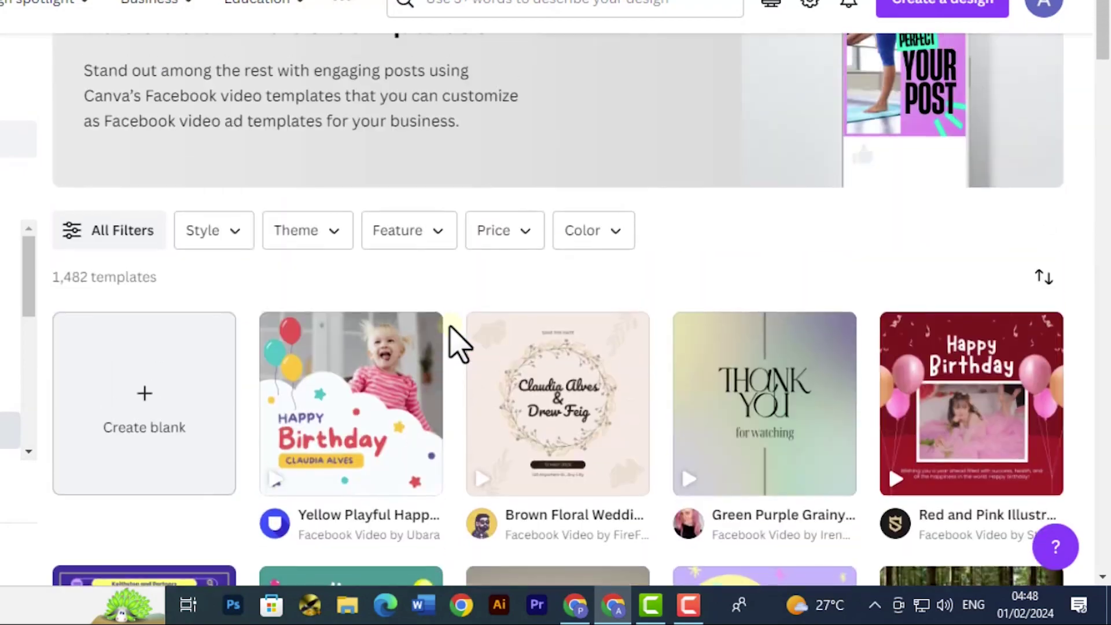
pyautogui.scroll(2, 458, 342)
pyautogui.click(246, 431)
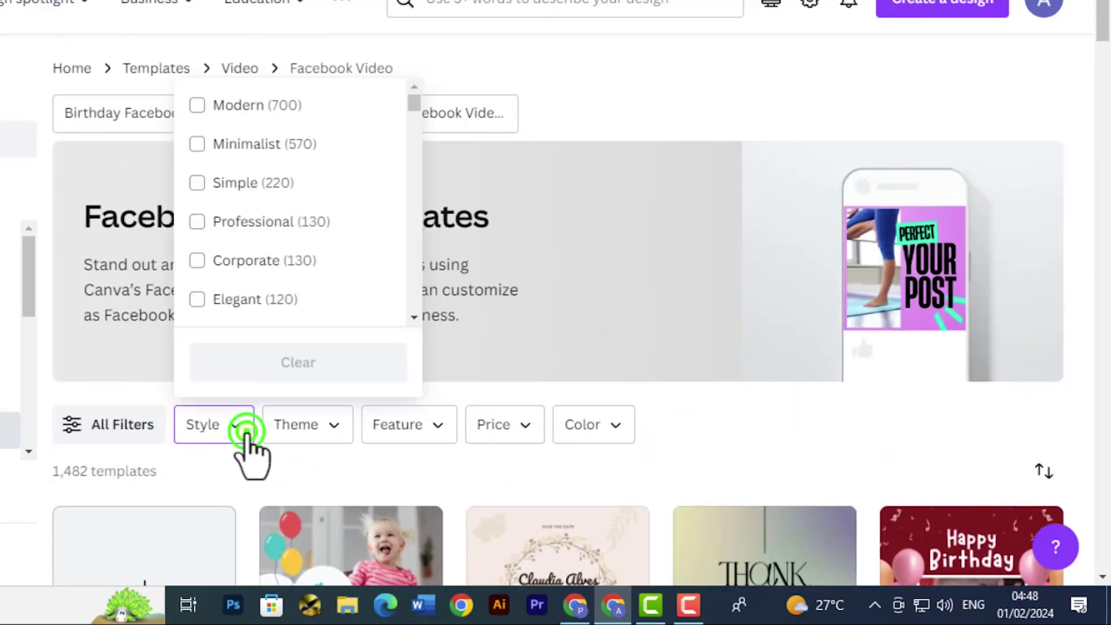
pyautogui.click(246, 432)
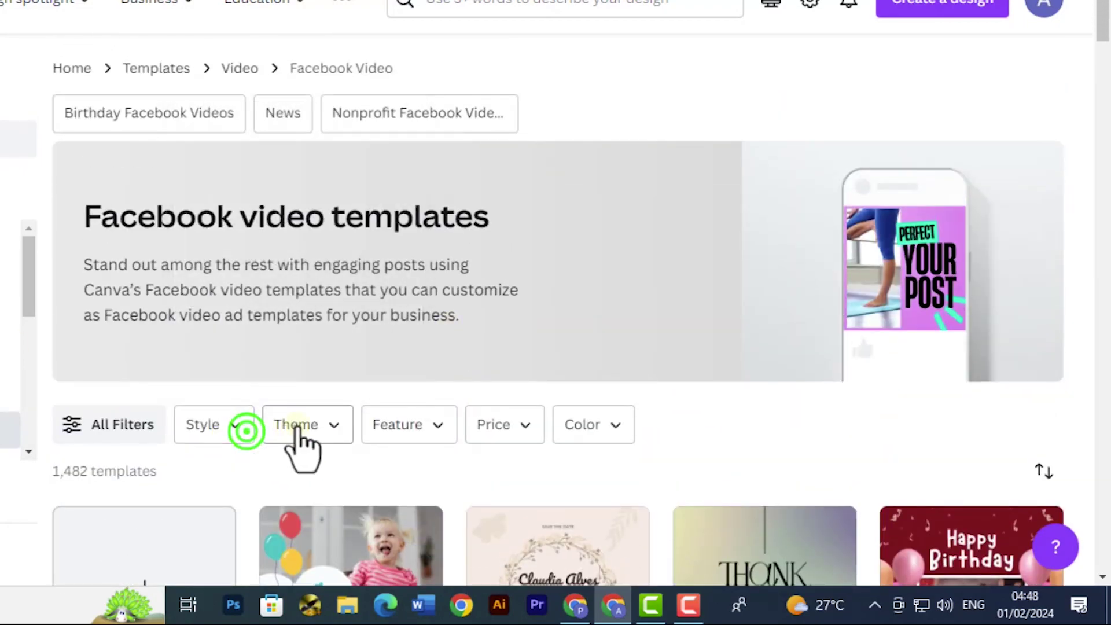
pyautogui.click(330, 434)
pyautogui.click(332, 433)
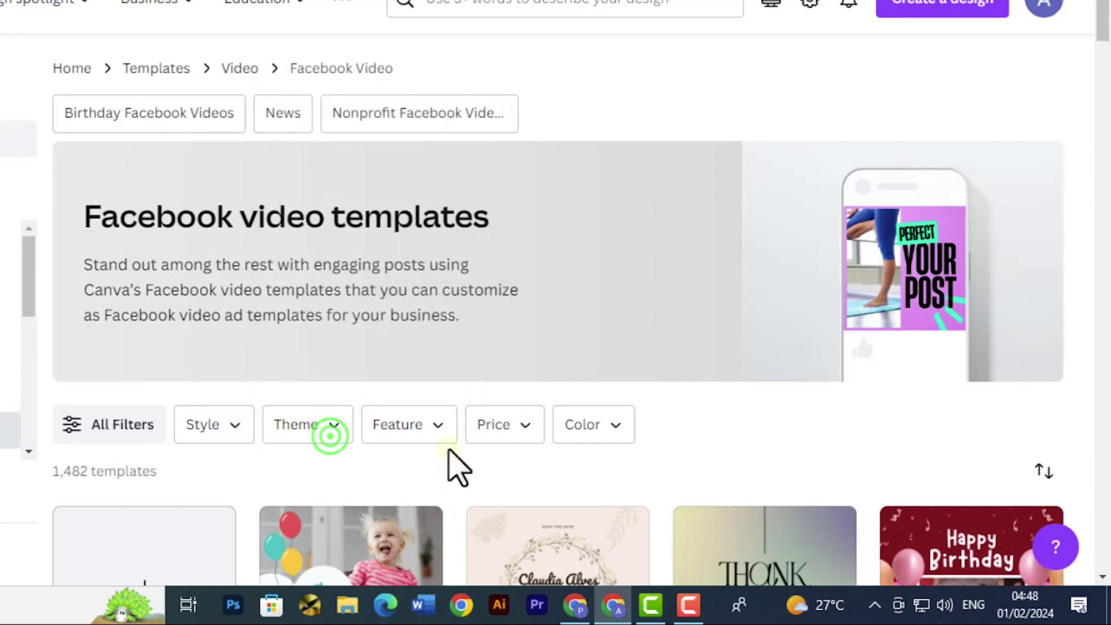
pyautogui.click(440, 427)
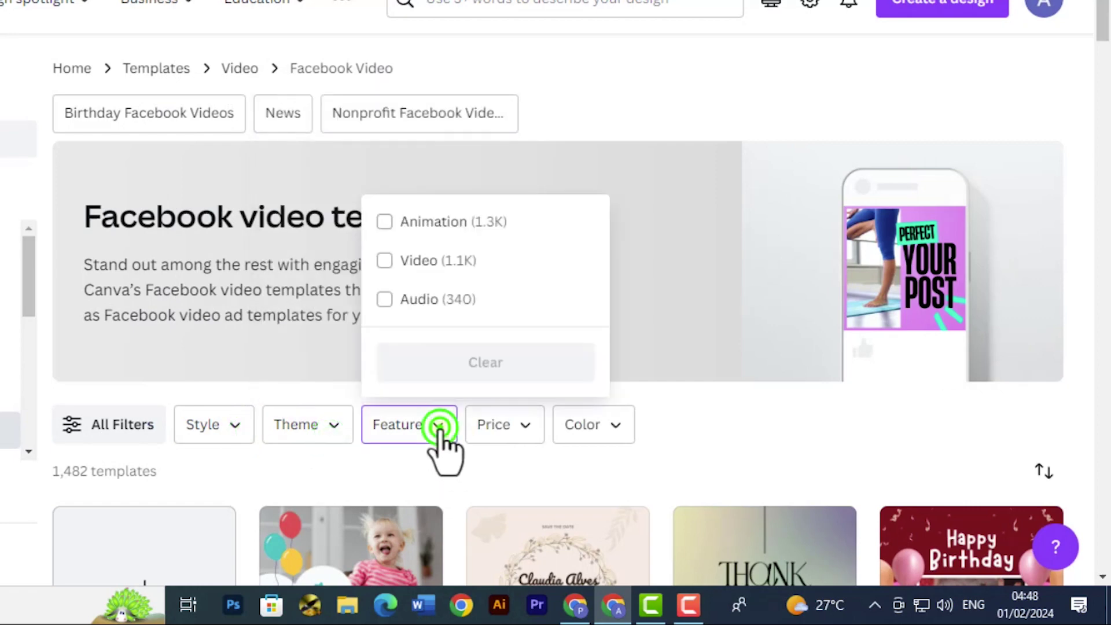
pyautogui.click(527, 430)
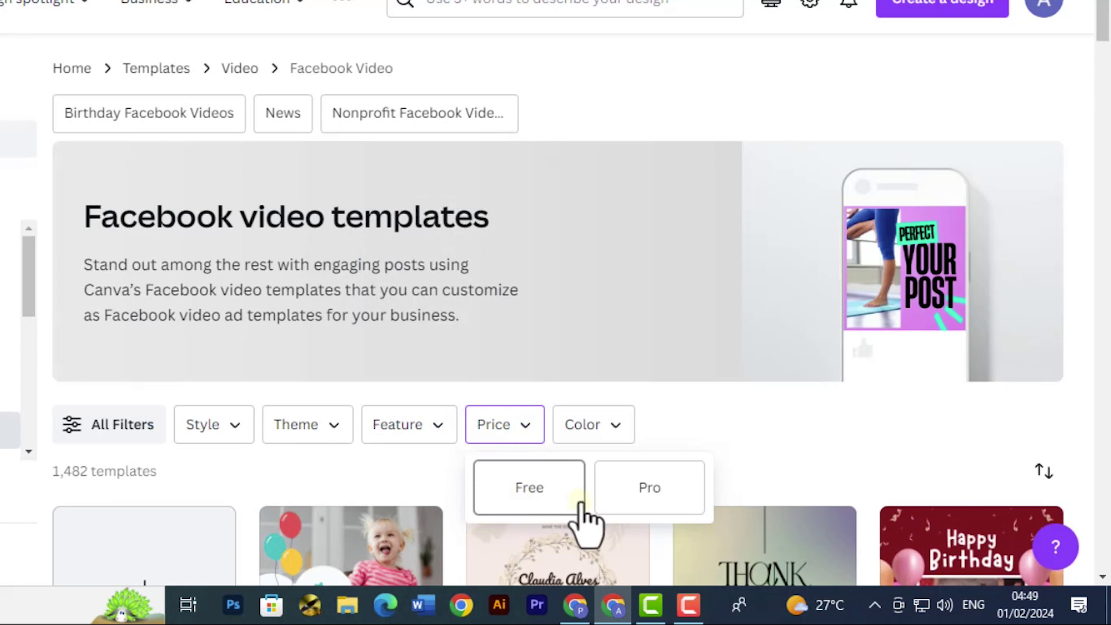
pyautogui.click(605, 427)
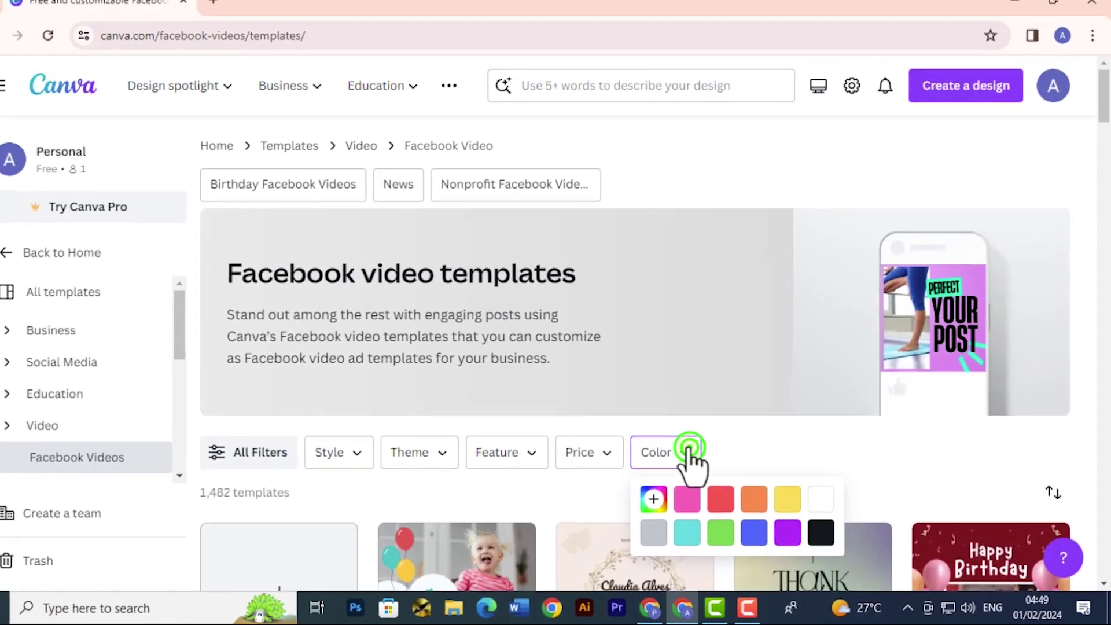
# Dismiss the colour choices and open the Pink and Brown Happy Birthday design from Projects.
pyautogui.click(613, 426)
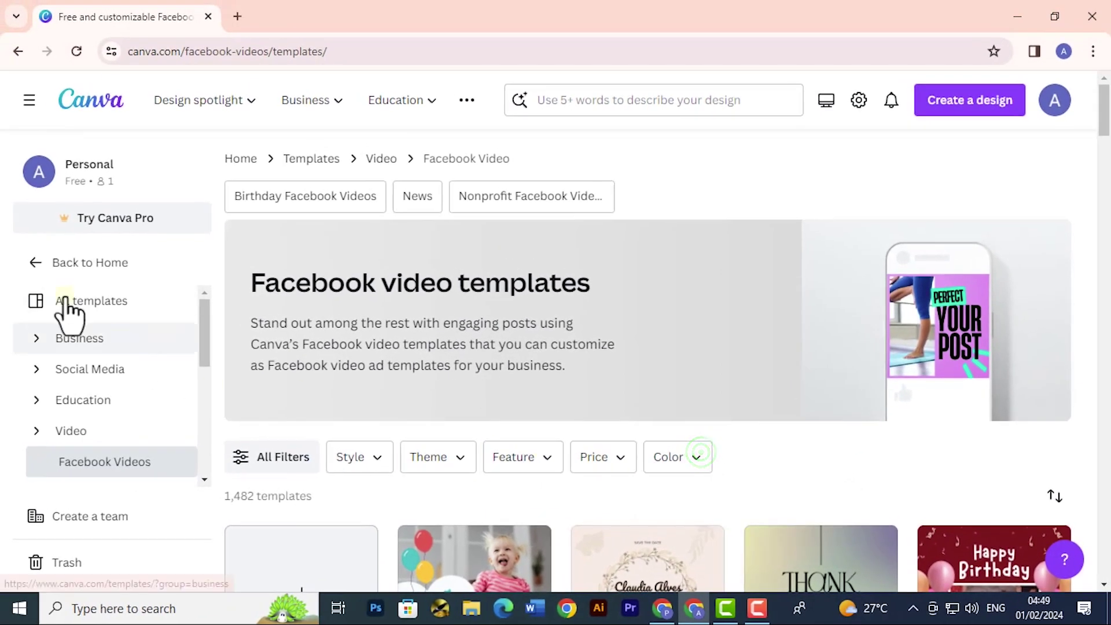
pyautogui.click(52, 272)
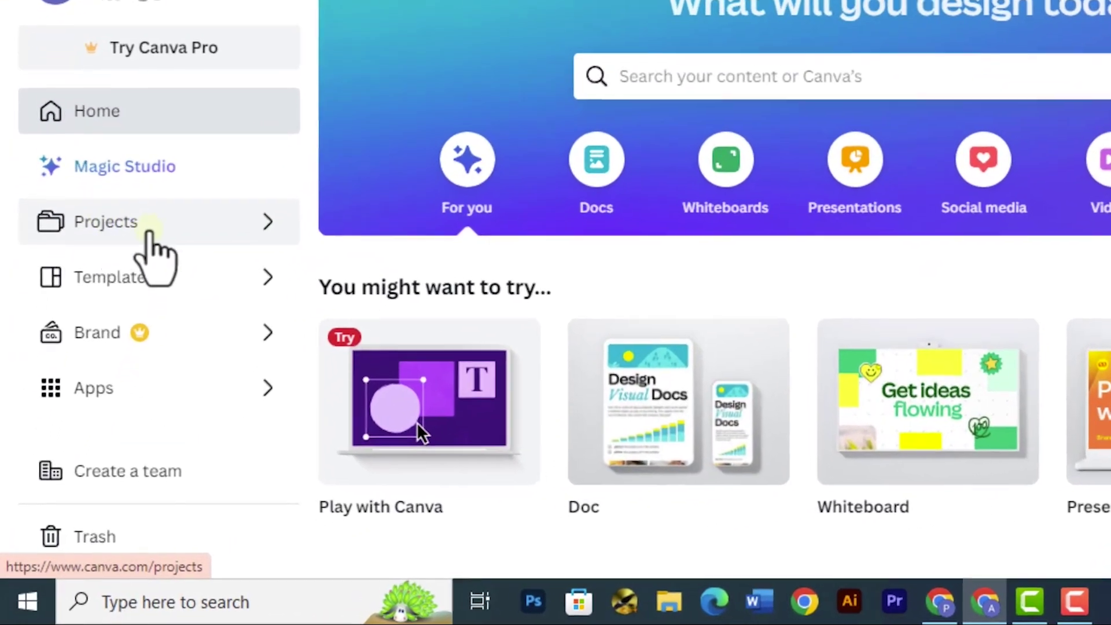
pyautogui.click(161, 227)
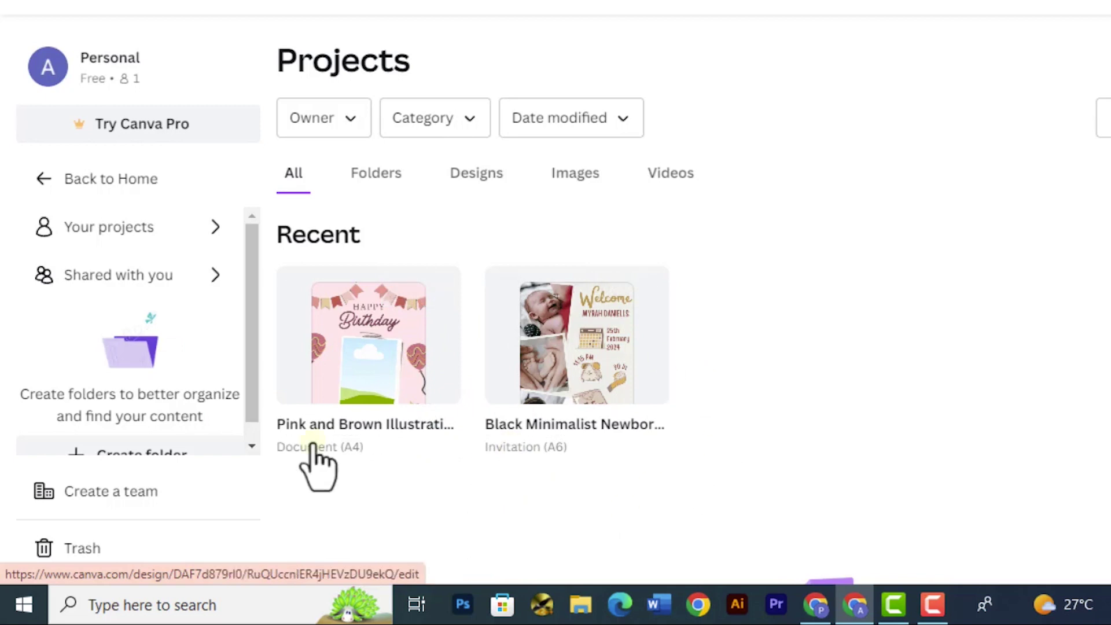
pyautogui.click(375, 356)
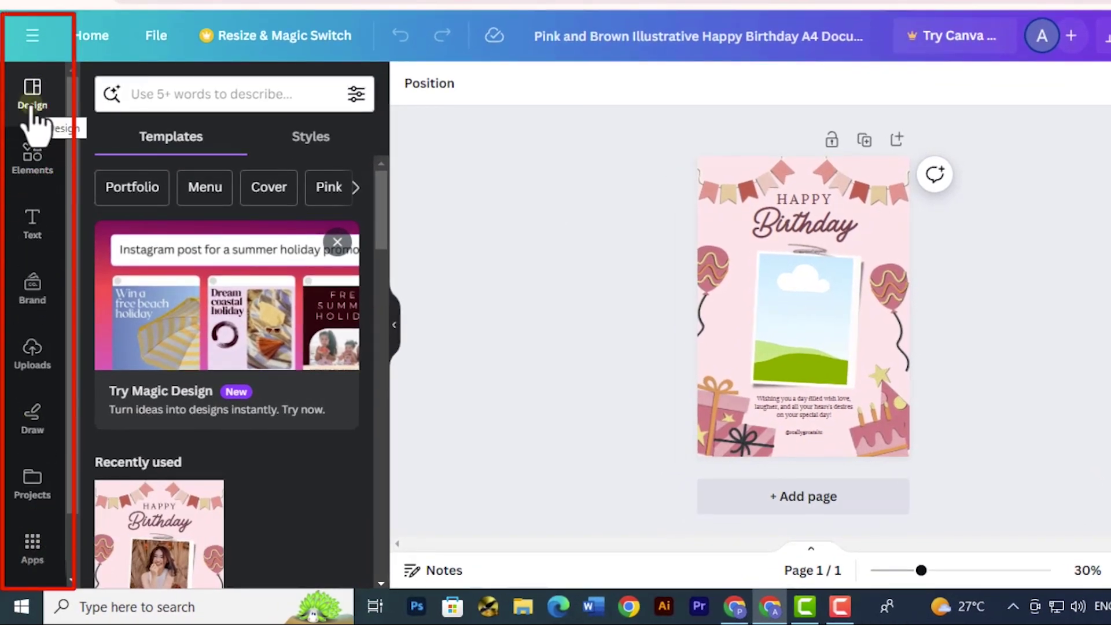
pyautogui.scroll(-1, 223, 435)
pyautogui.scroll(-3, 223, 397)
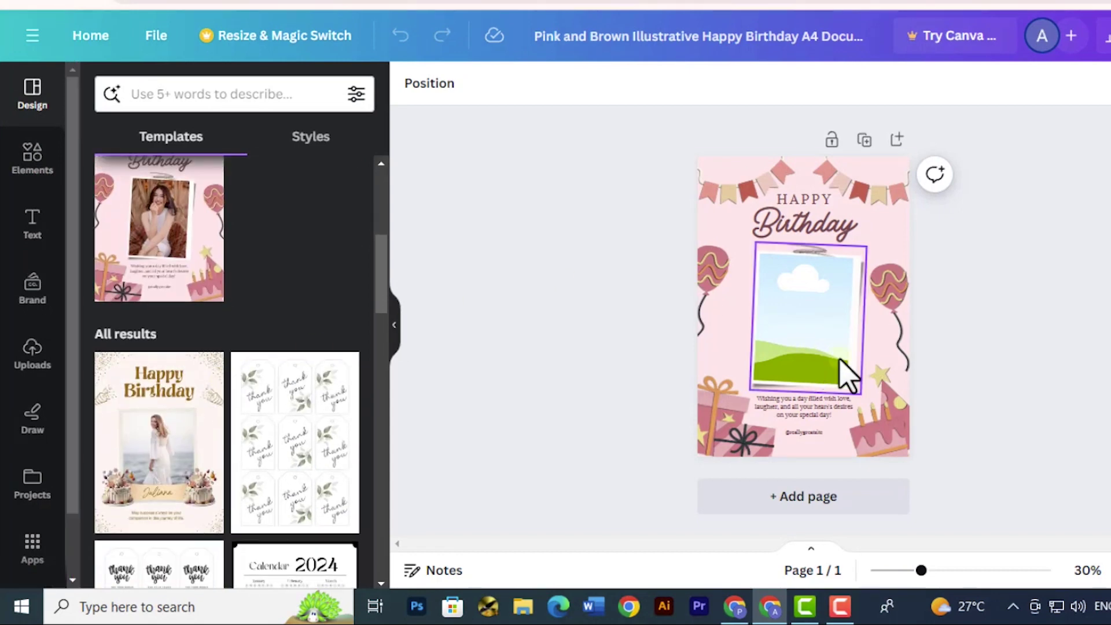
pyautogui.scroll(-1, 193, 348)
pyautogui.scroll(-3, 173, 327)
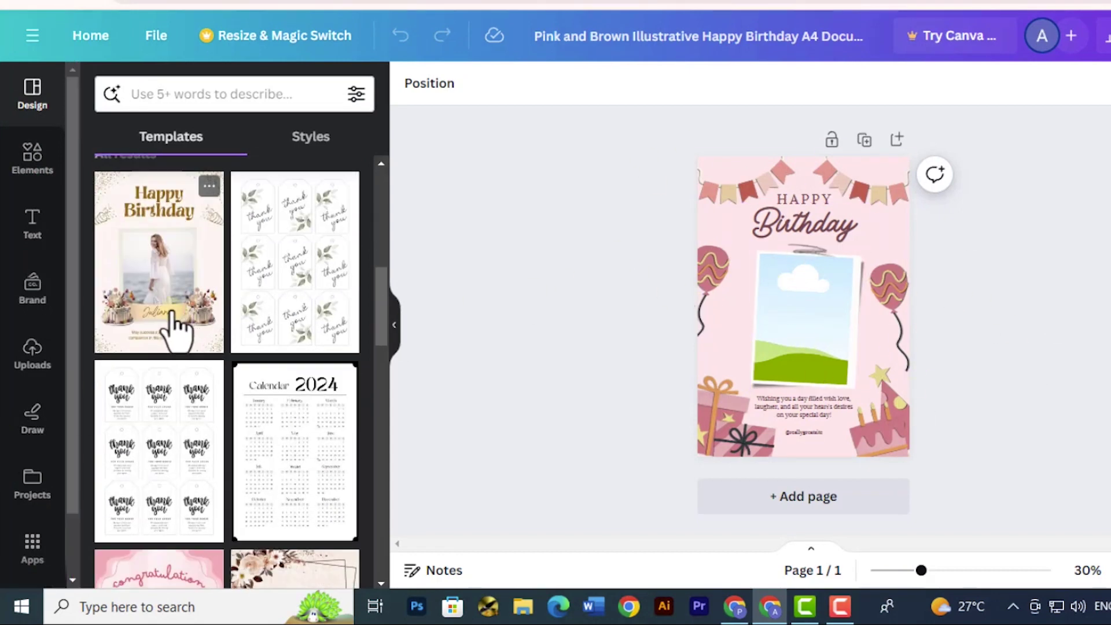
pyautogui.scroll(2, 164, 422)
# Apply the White & Brown Simple Happy Birthday template and bring up the Elements library.
pyautogui.click(174, 380)
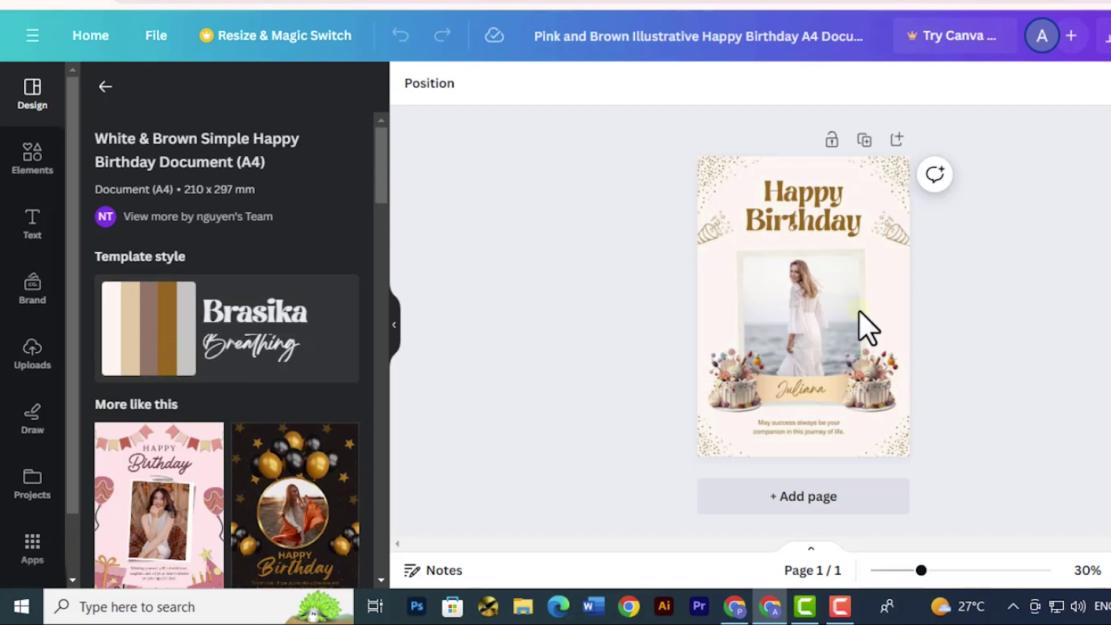
pyautogui.scroll(-3, 338, 392)
pyautogui.scroll(-3, 99, 373)
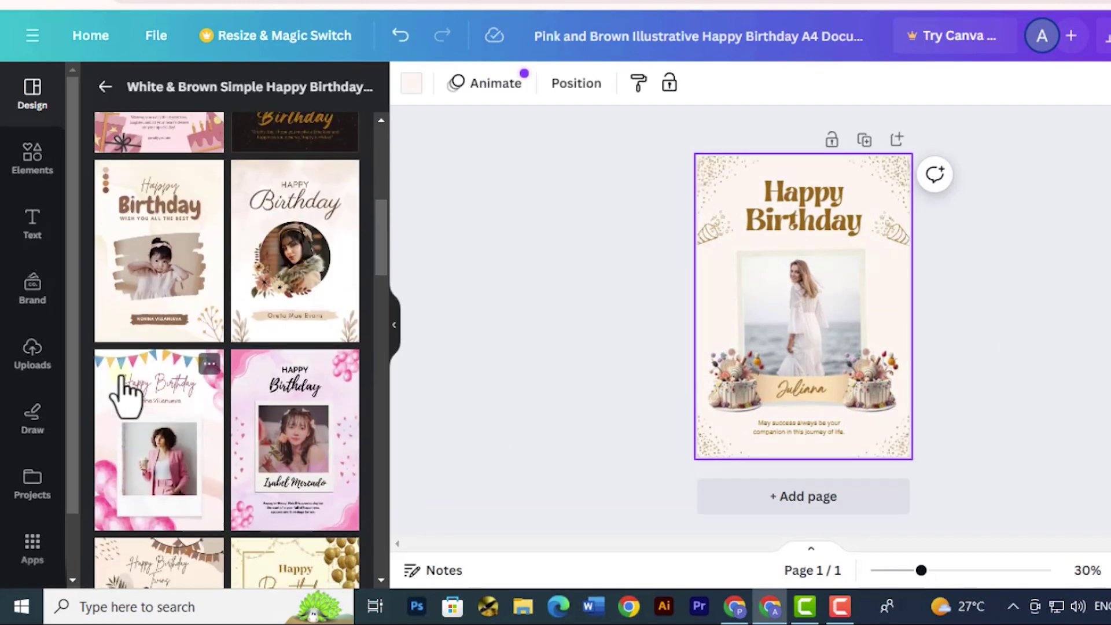
pyautogui.click(33, 171)
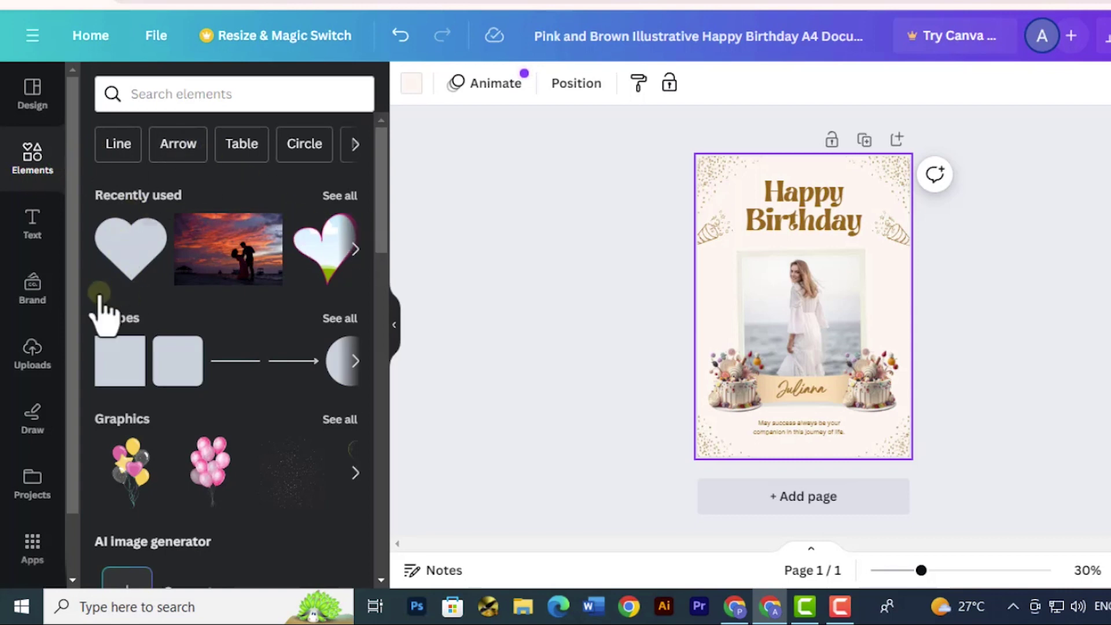
pyautogui.scroll(-2, 104, 313)
pyautogui.scroll(-1, 120, 360)
pyautogui.scroll(-3, 136, 321)
pyautogui.scroll(-3, 136, 323)
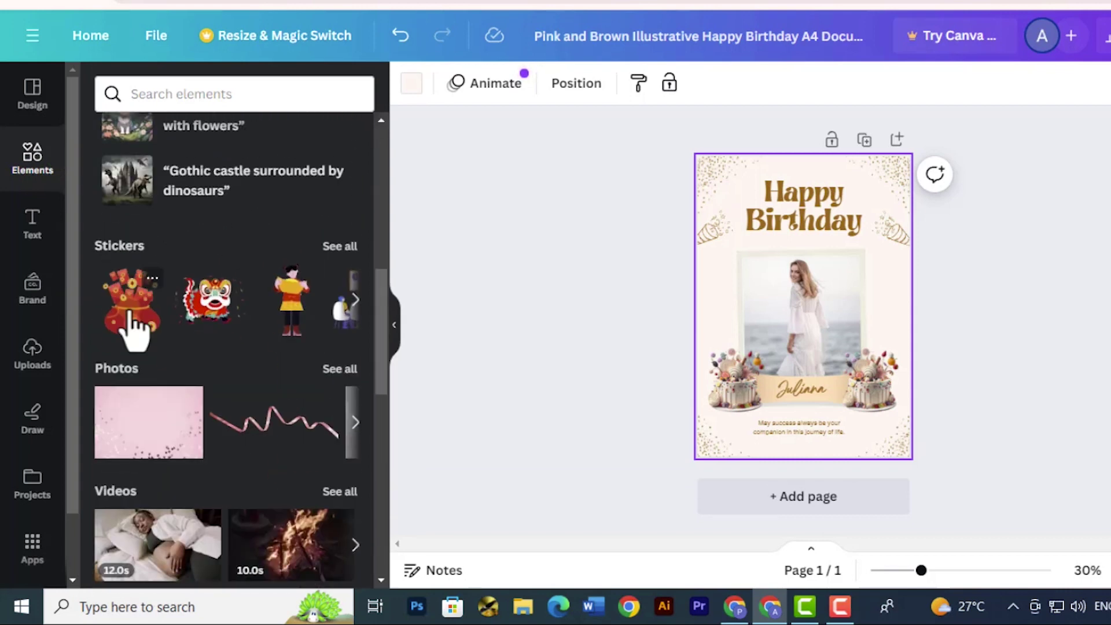
pyautogui.scroll(-2, 130, 335)
pyautogui.scroll(-3, 130, 295)
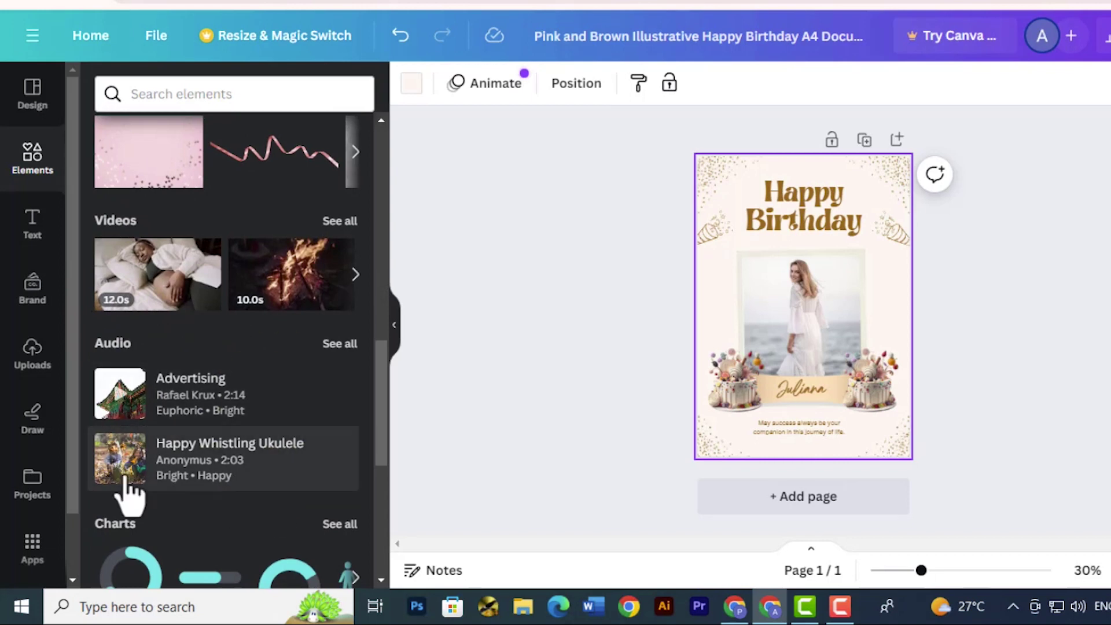
pyautogui.scroll(-1, 79, 339)
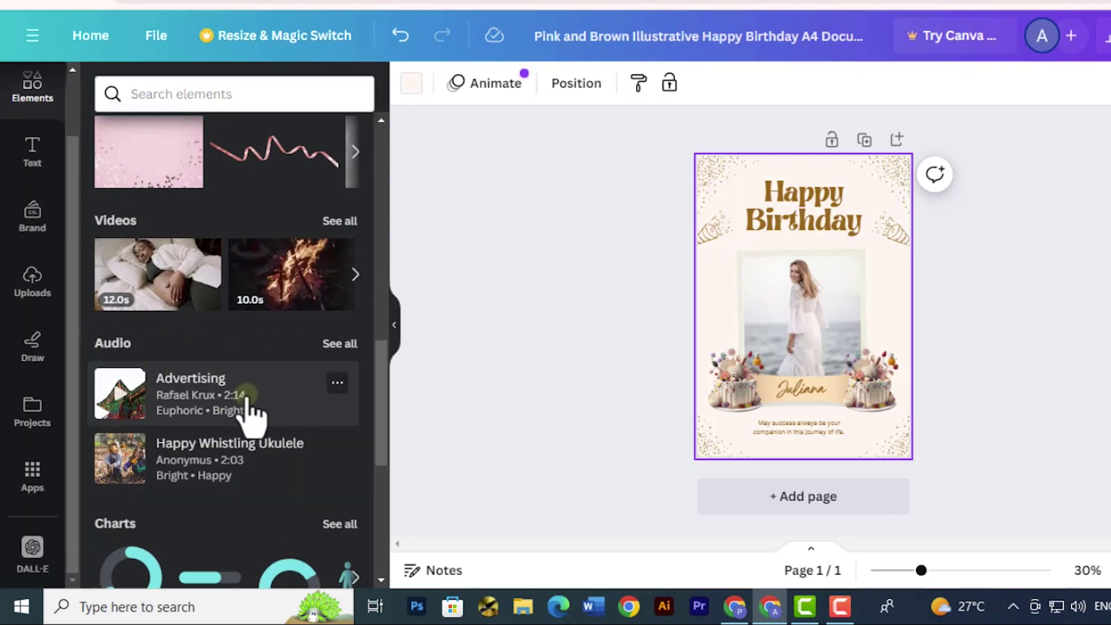
pyautogui.scroll(-2, 256, 419)
pyautogui.scroll(-1, 256, 422)
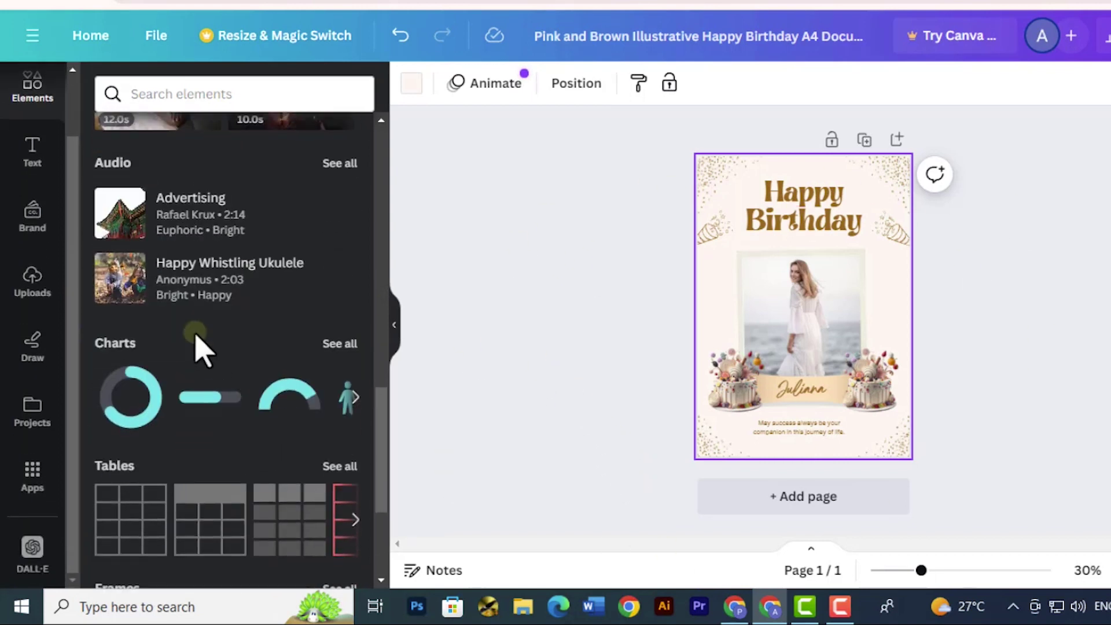
pyautogui.scroll(-3, 187, 351)
pyautogui.scroll(-2, 165, 321)
pyautogui.scroll(-3, 168, 292)
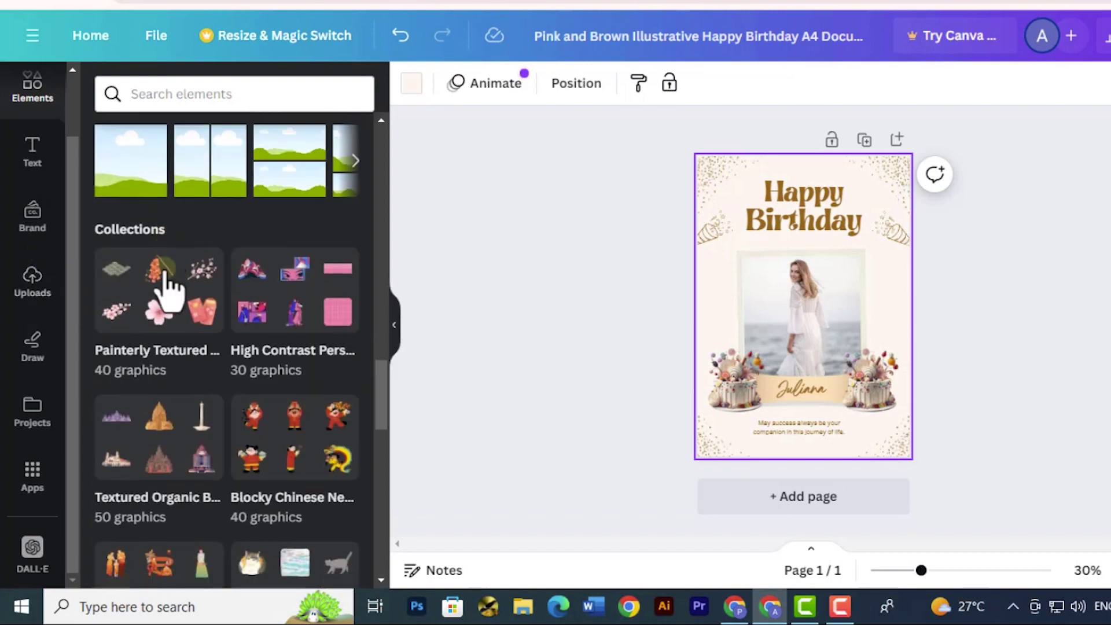
pyautogui.scroll(-3, 173, 297)
pyautogui.scroll(-3, 174, 310)
pyautogui.scroll(5, 173, 306)
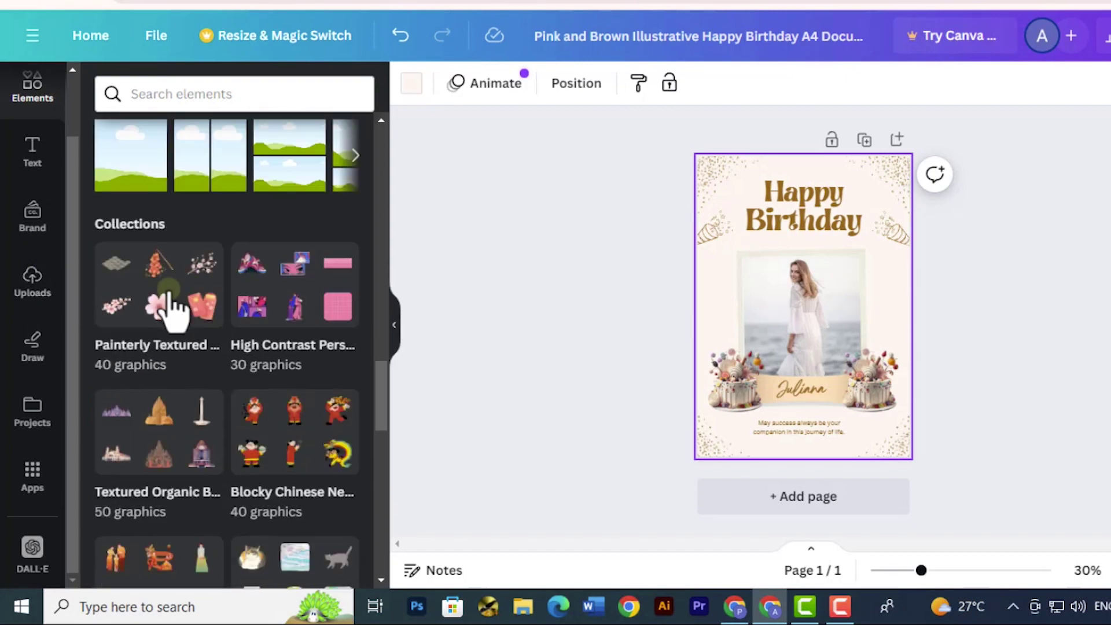
pyautogui.scroll(5, 174, 309)
pyautogui.scroll(3, 174, 309)
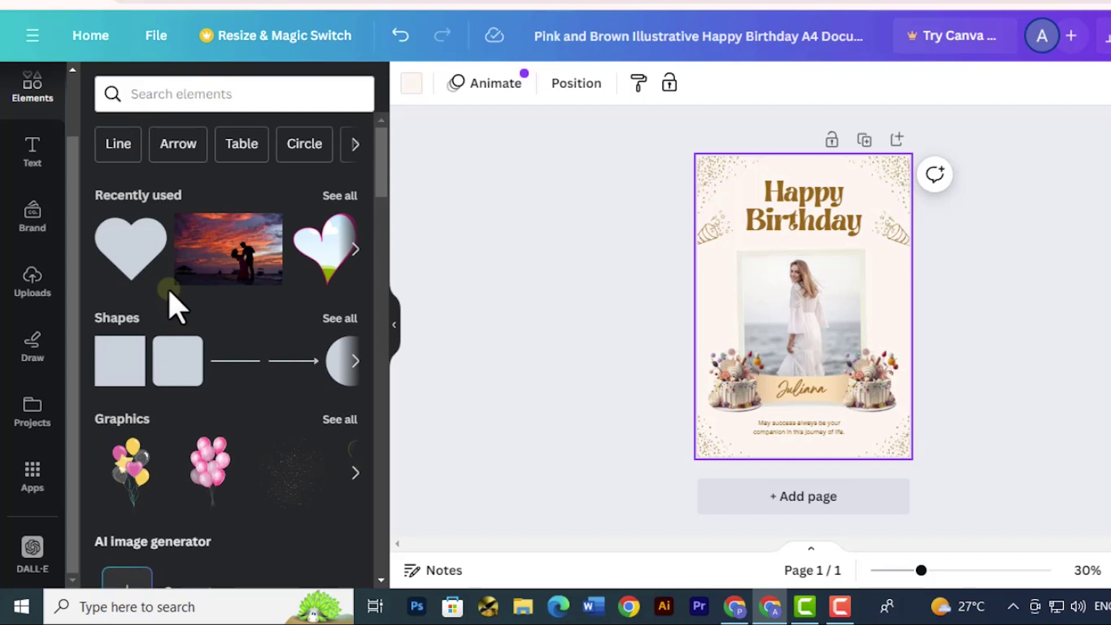
# Browse the Elements panel, then show the Text panel with heading and subheading styles.
pyautogui.click(38, 170)
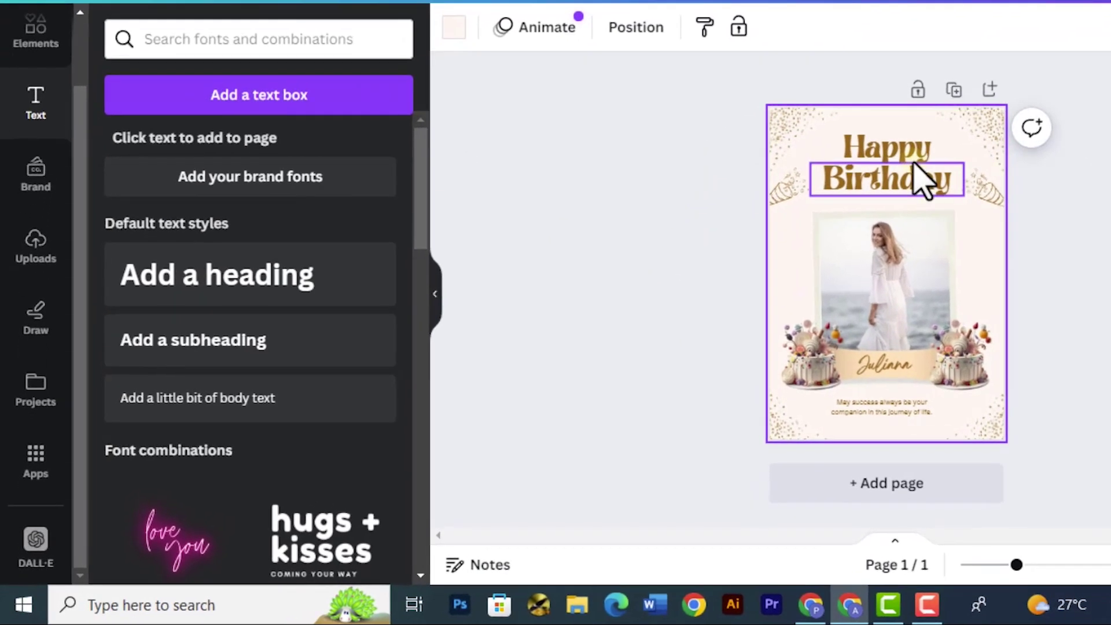
# Change the Birthday heading to Gulfs Display and enlarge it to size 71.4.
pyautogui.click(922, 178)
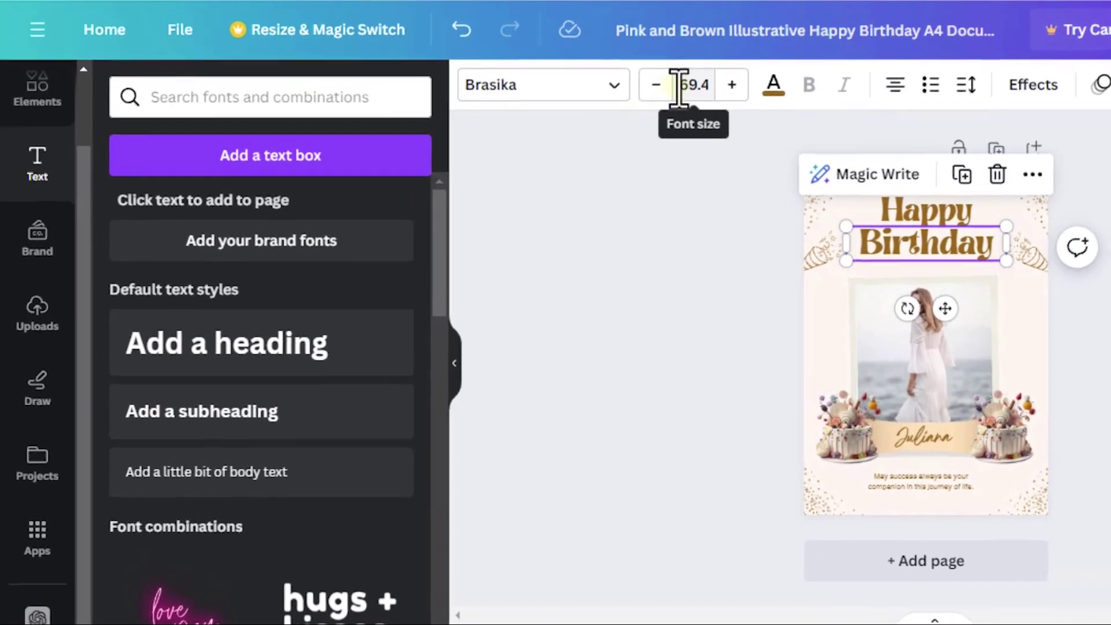
pyautogui.click(643, 87)
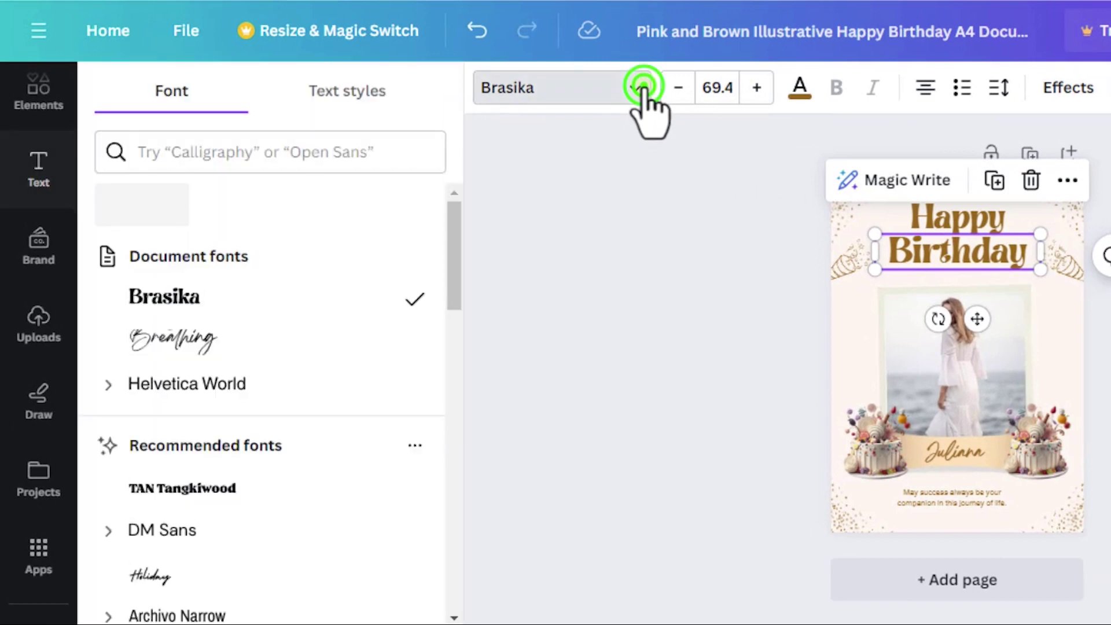
pyautogui.scroll(-5, 248, 542)
pyautogui.scroll(1, 246, 534)
pyautogui.click(246, 527)
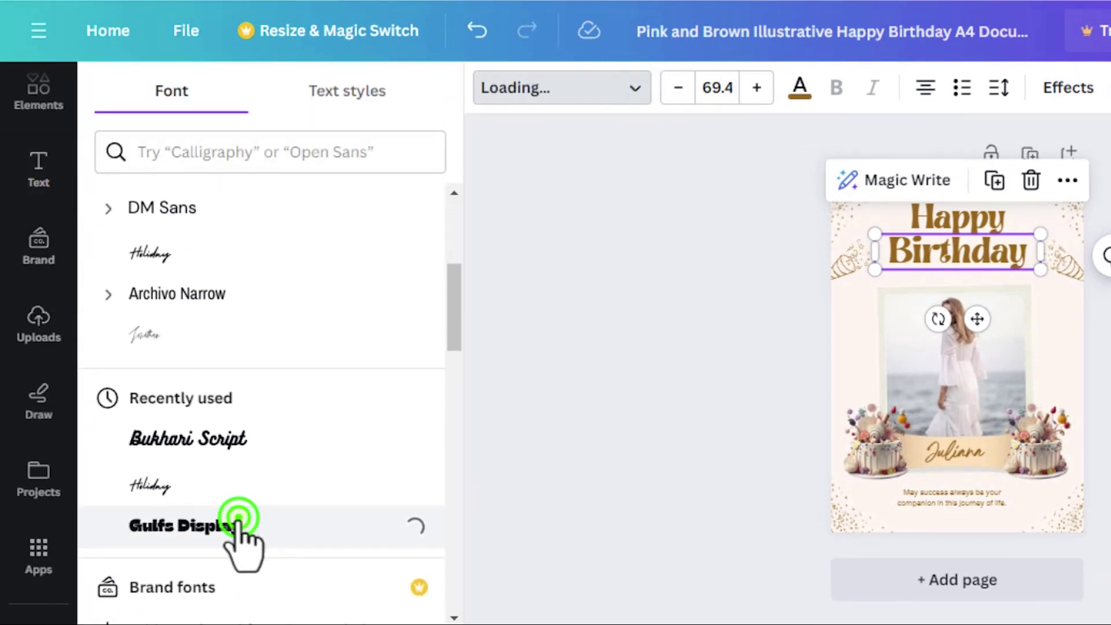
pyautogui.click(756, 88)
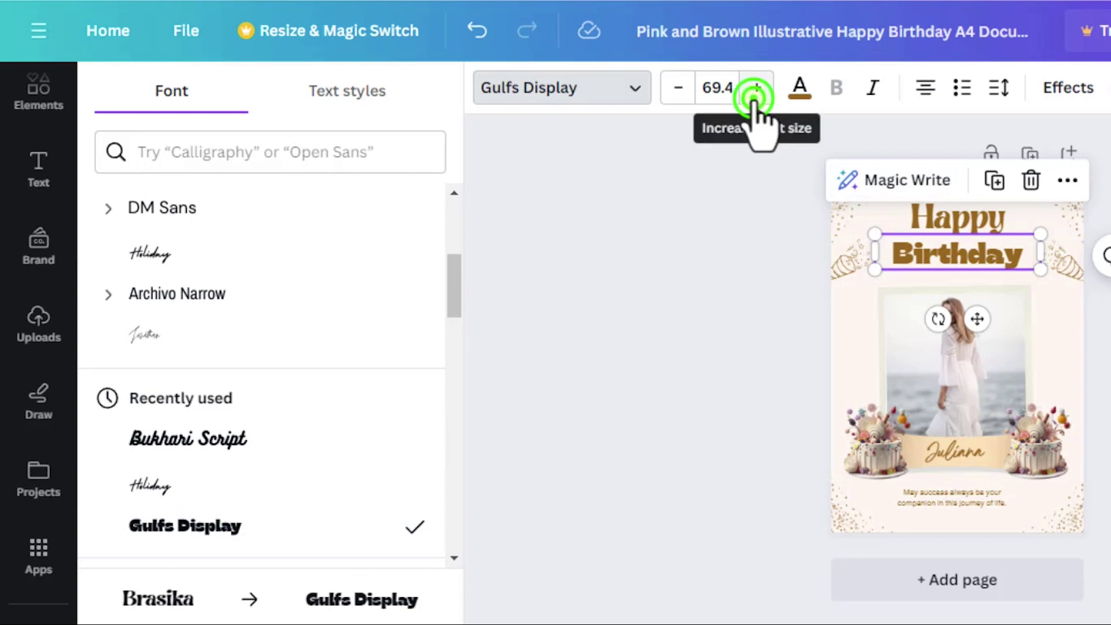
# Colour the Birthday heading dark blue #211E9B and make it italic.
pyautogui.click(802, 89)
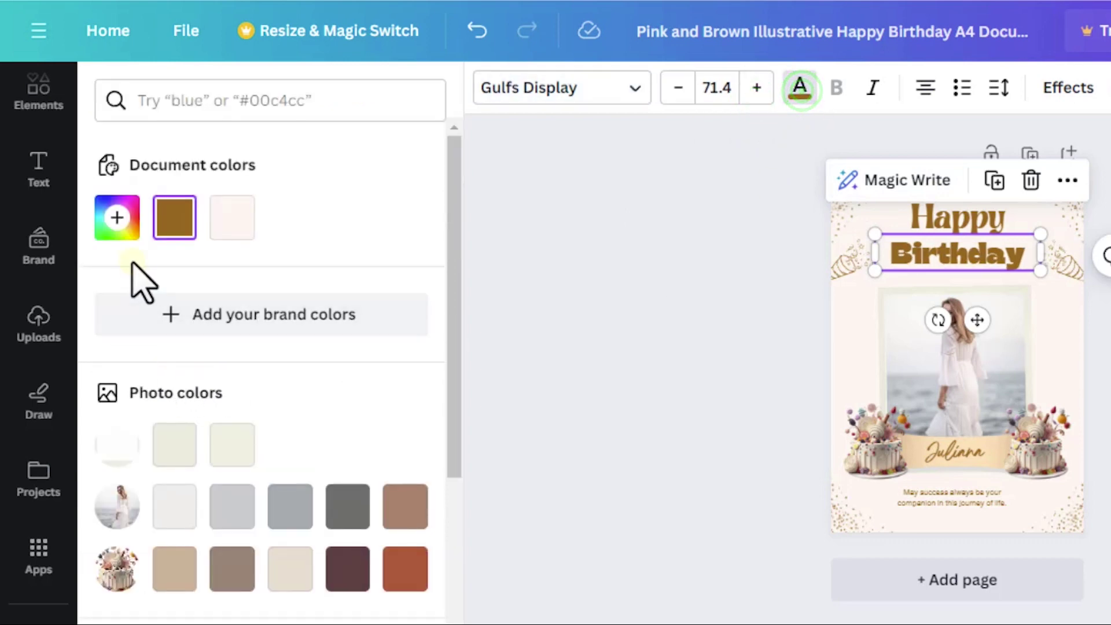
pyautogui.click(117, 218)
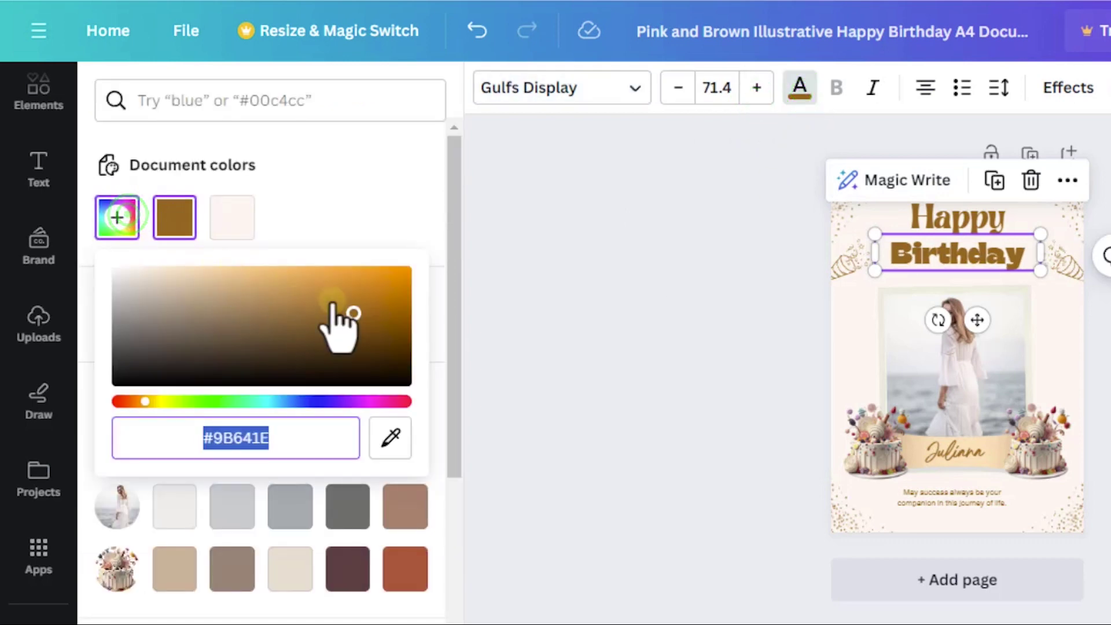
pyautogui.click(311, 401)
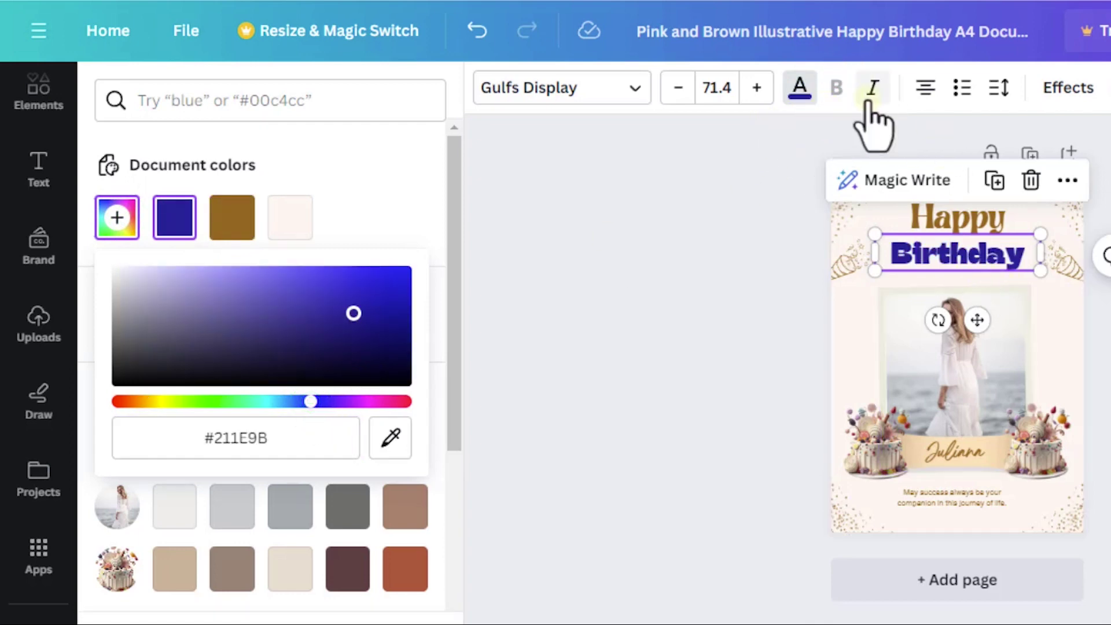
pyautogui.click(873, 89)
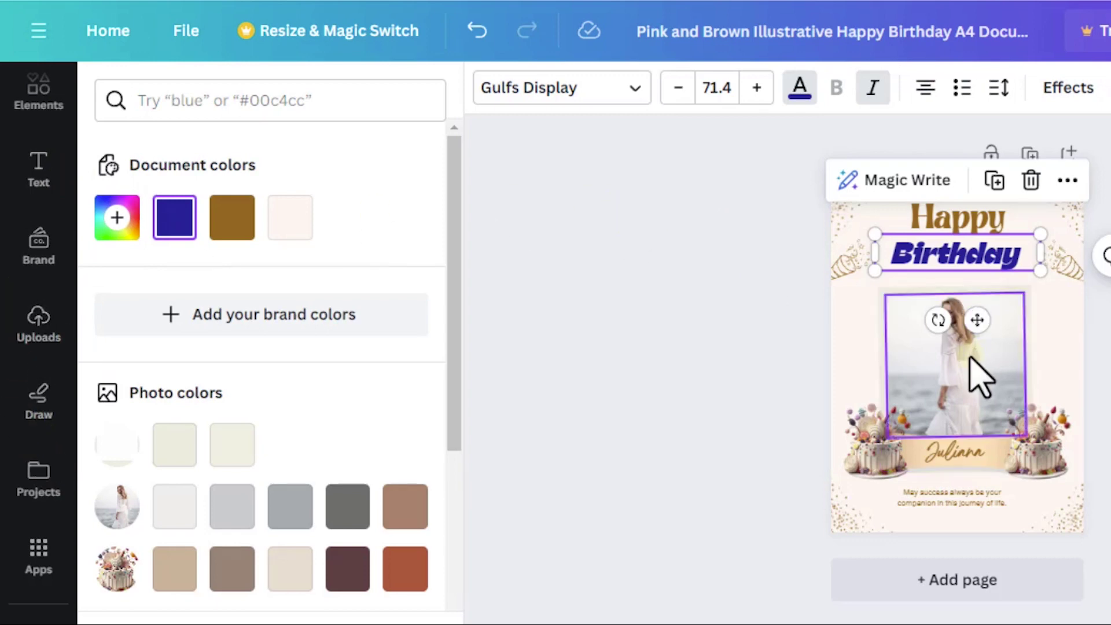
# Select the woman's photo and browse the Uploads panel's Videos and Audio tabs.
pyautogui.click(980, 373)
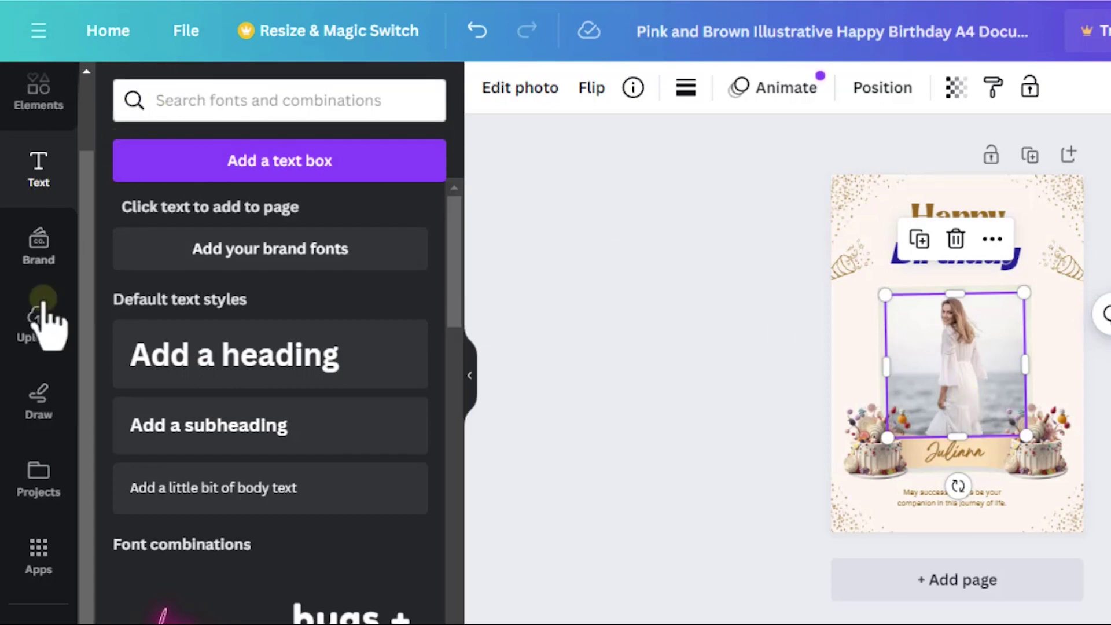
pyautogui.click(40, 334)
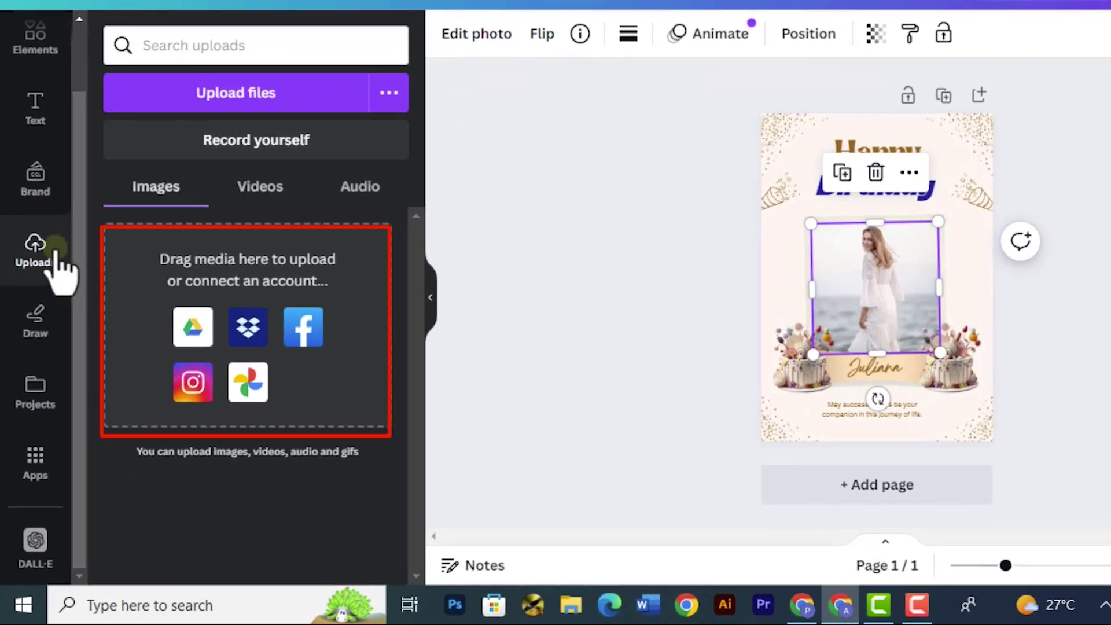
pyautogui.click(276, 190)
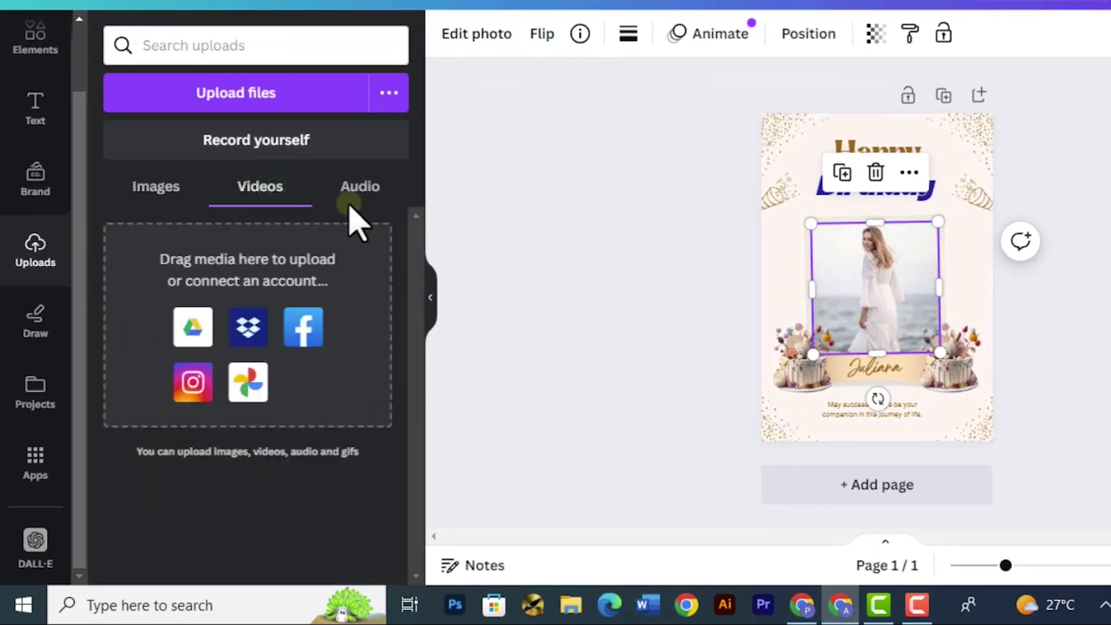
pyautogui.click(376, 187)
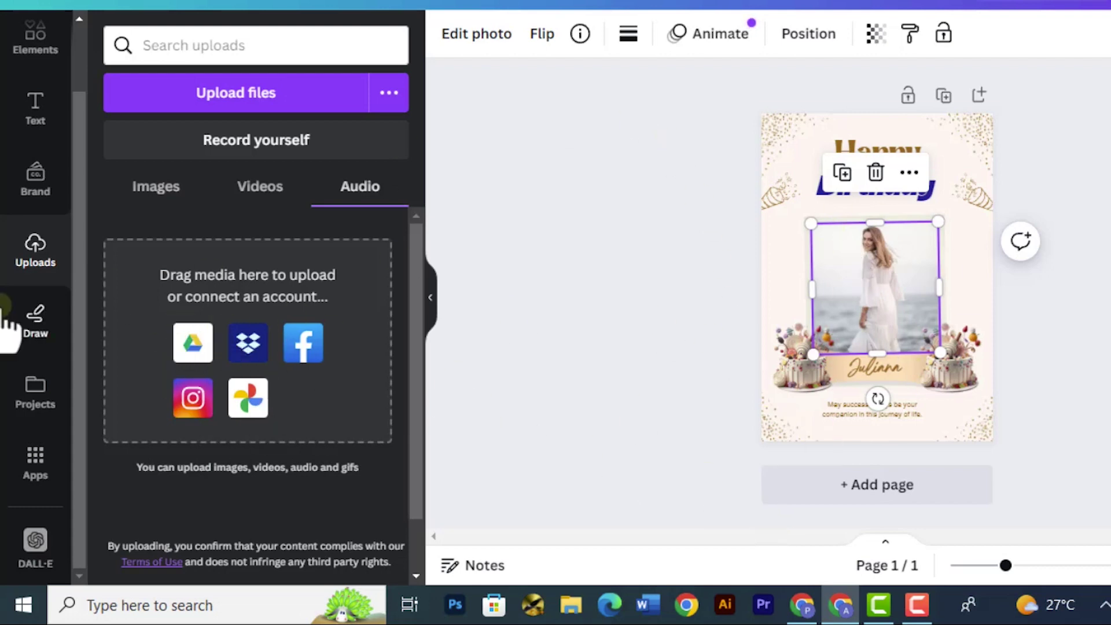
# Try the Draw pens, then list the projects, including Untitled Design.
pyautogui.click(35, 322)
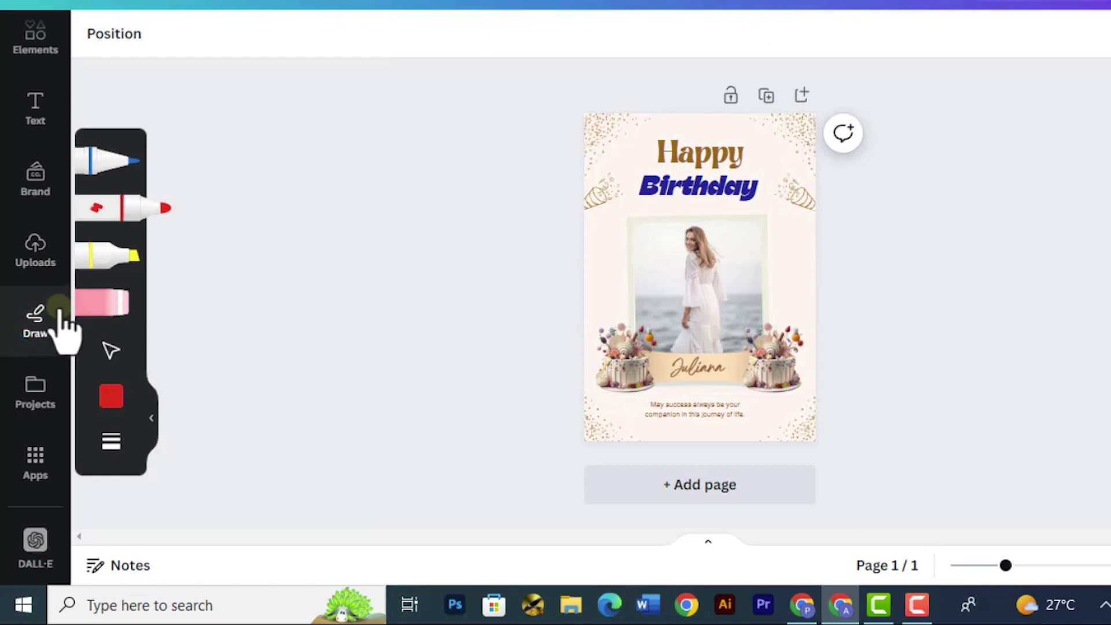
pyautogui.click(33, 392)
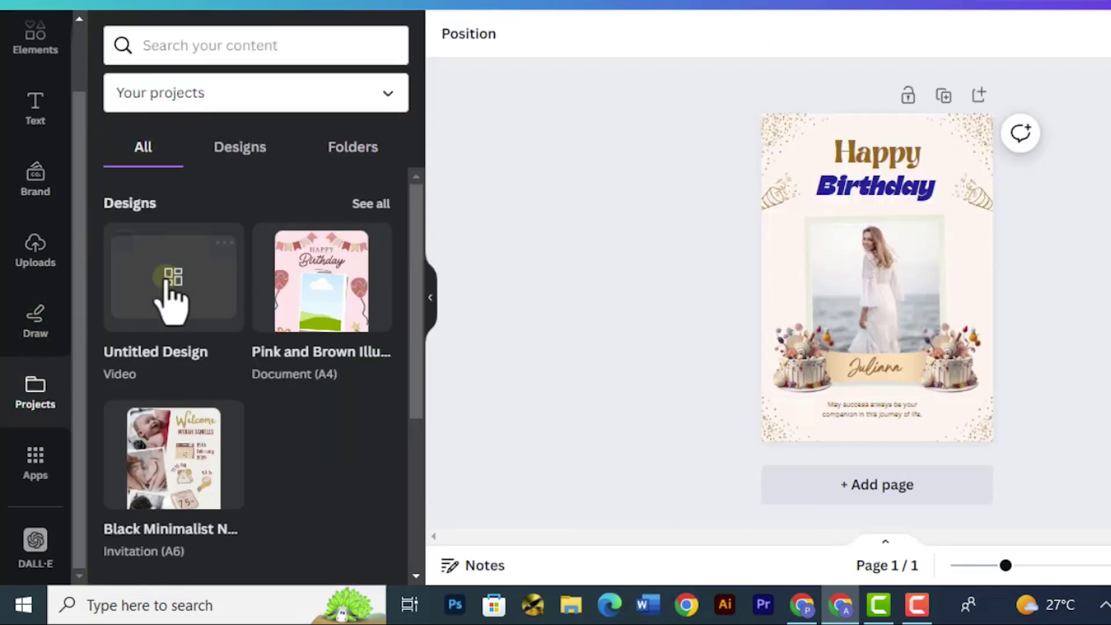
pyautogui.scroll(-3, 199, 391)
pyautogui.scroll(-1, 213, 455)
pyautogui.scroll(4, 199, 434)
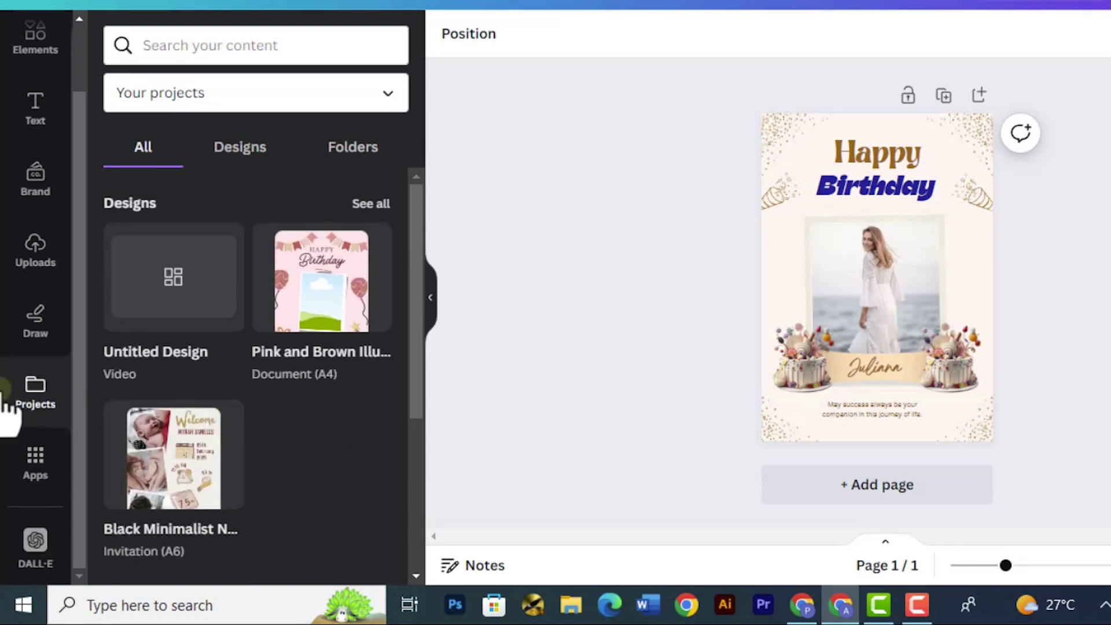
pyautogui.scroll(1, 26, 313)
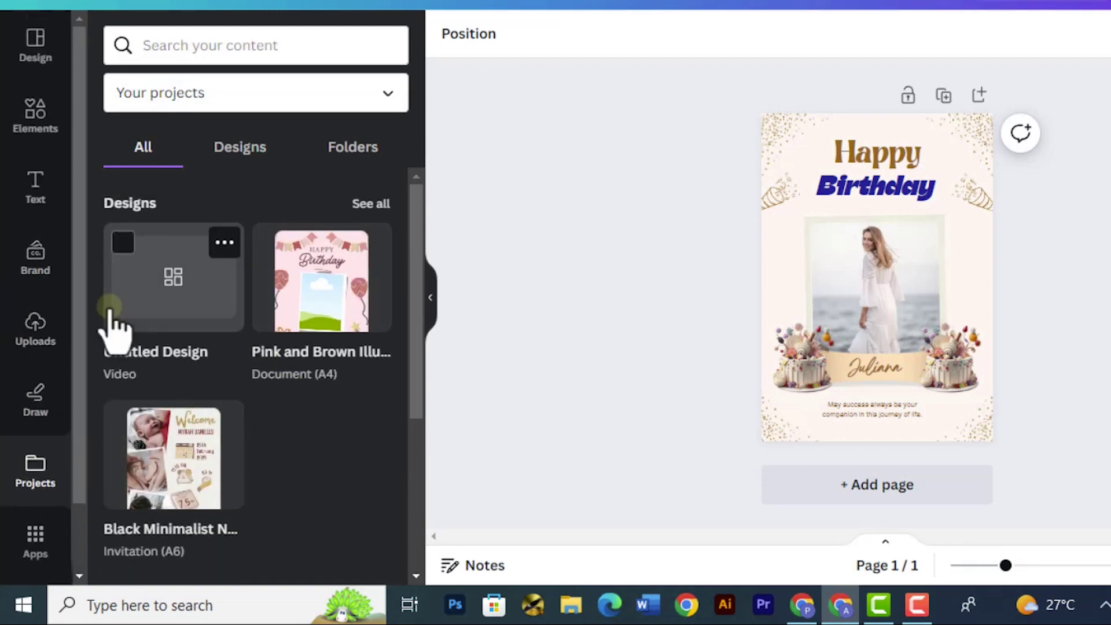